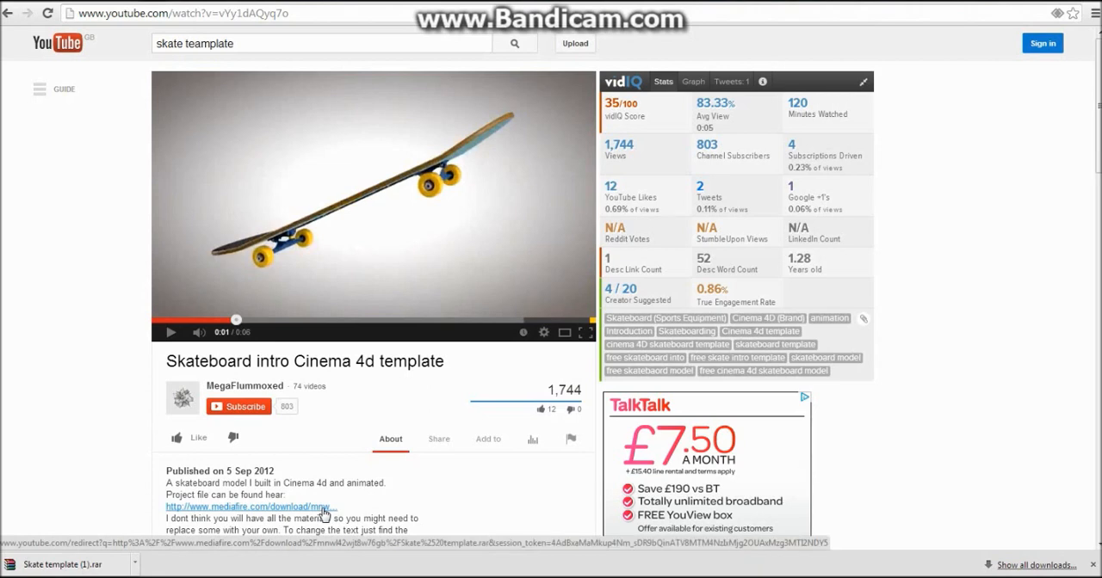
Step: Download the Skate template archive from the MediaFire link in the video description
click(325, 513)
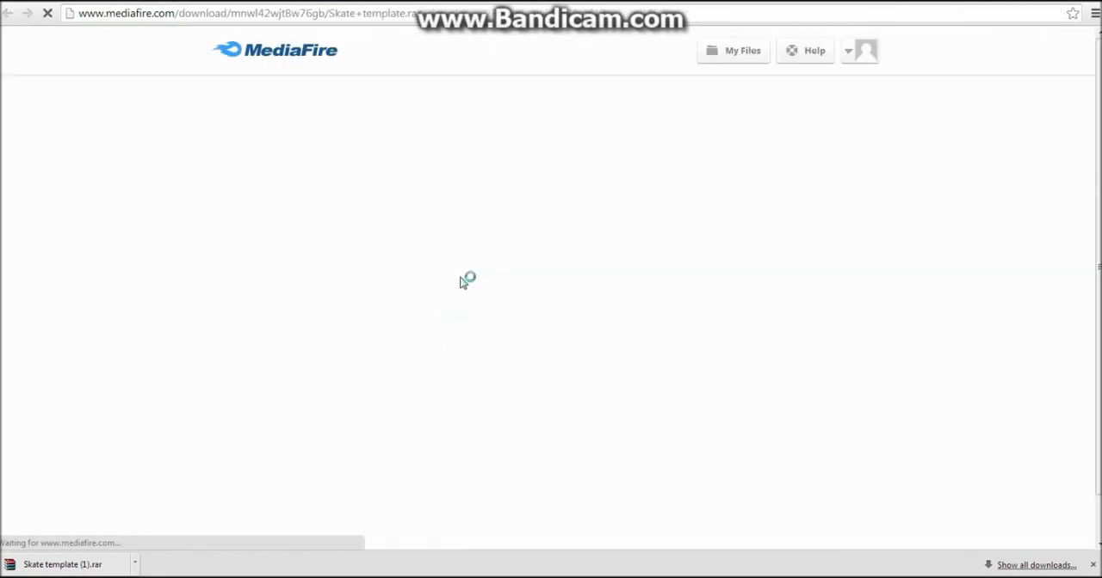
click(521, 285)
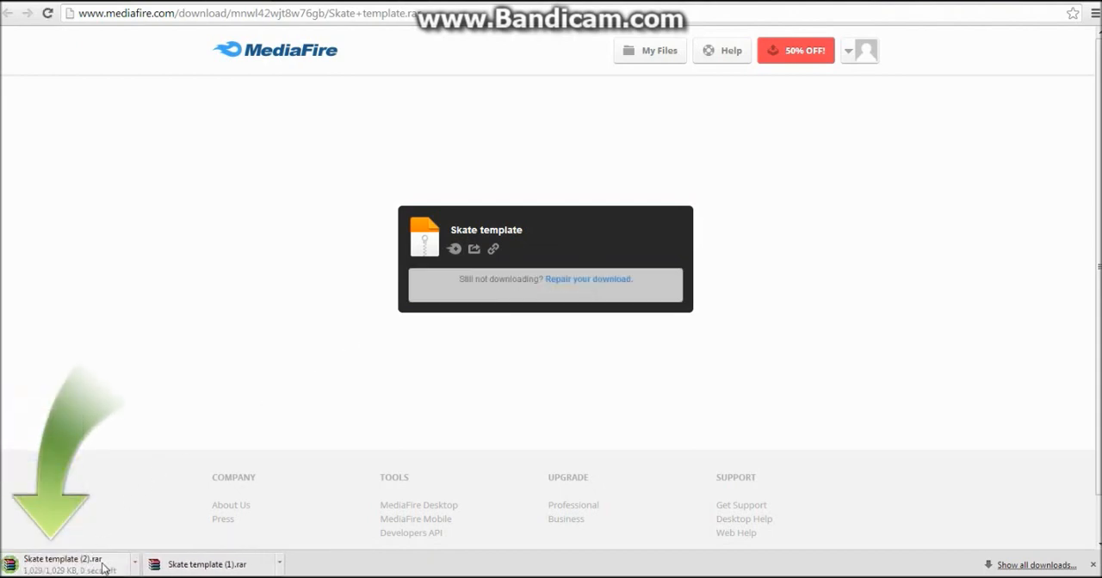
click(146, 577)
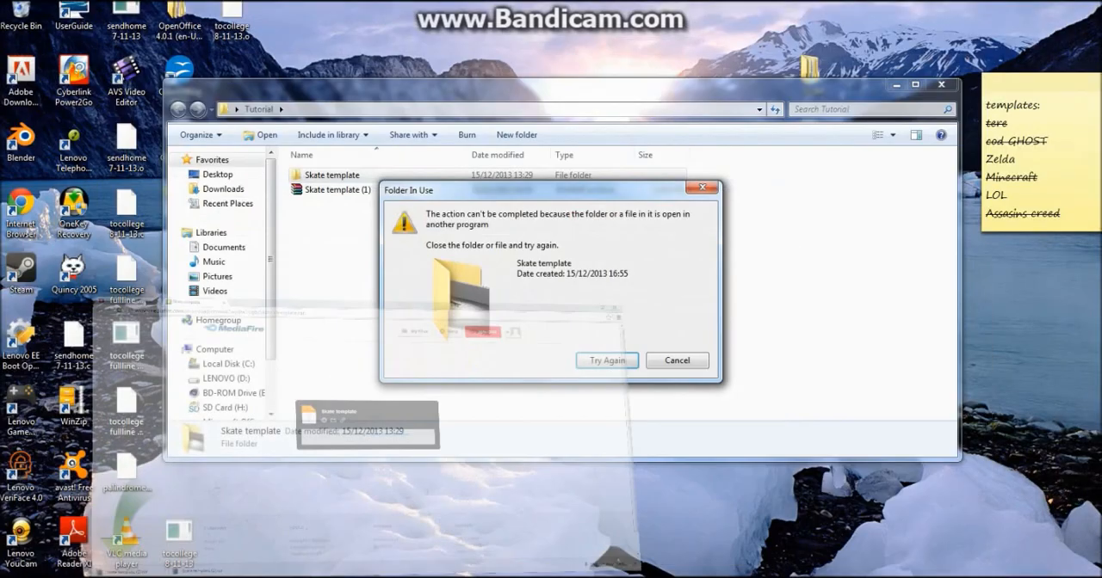
Step: Dismiss the folder-in-use message and view the extraction options for the Skate template (1) archive
click(675, 360)
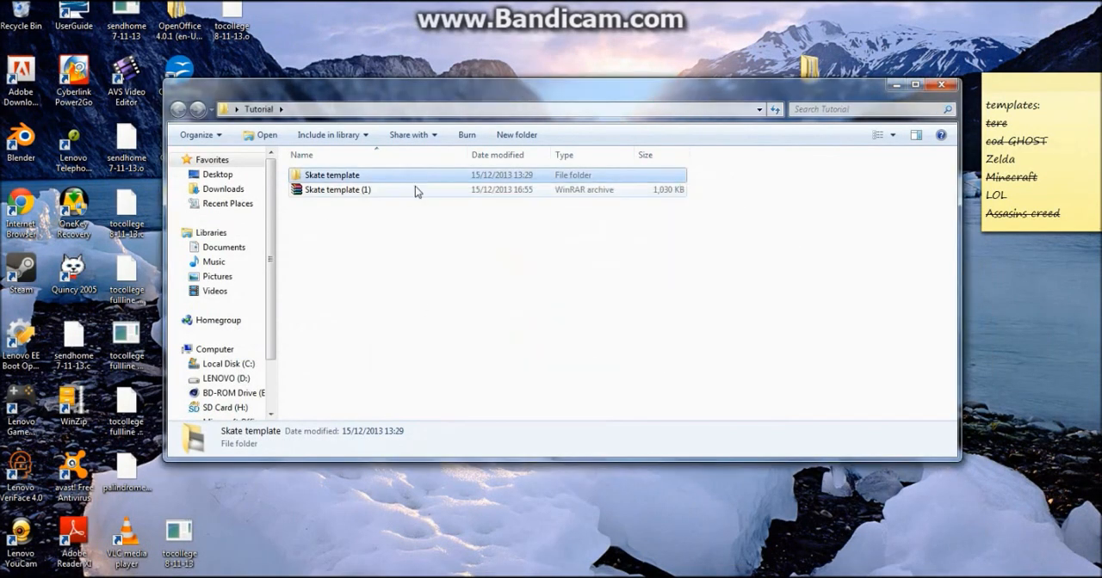
right_click(340, 192)
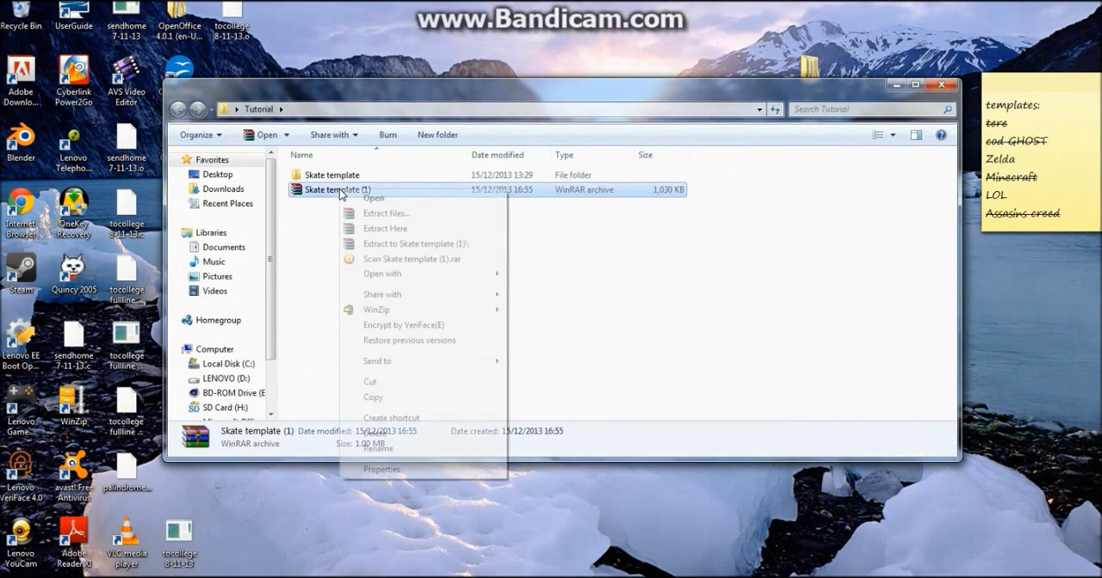
click(550, 226)
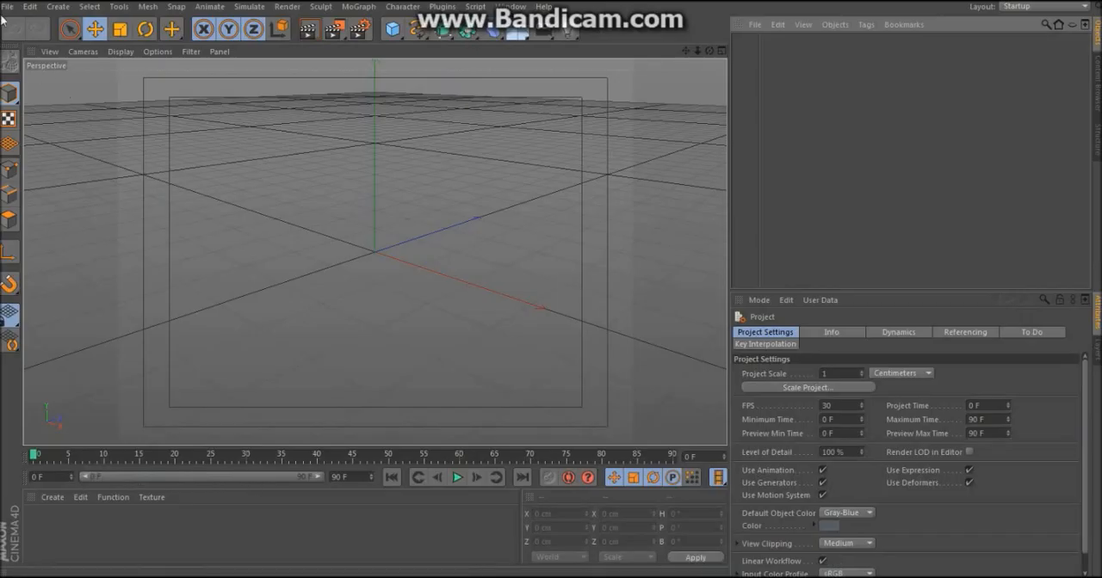
Step: In Cinema 4D, open the Skate template project file from the Skate template folder and move the timeline to frame 70
click(7, 6)
click(26, 41)
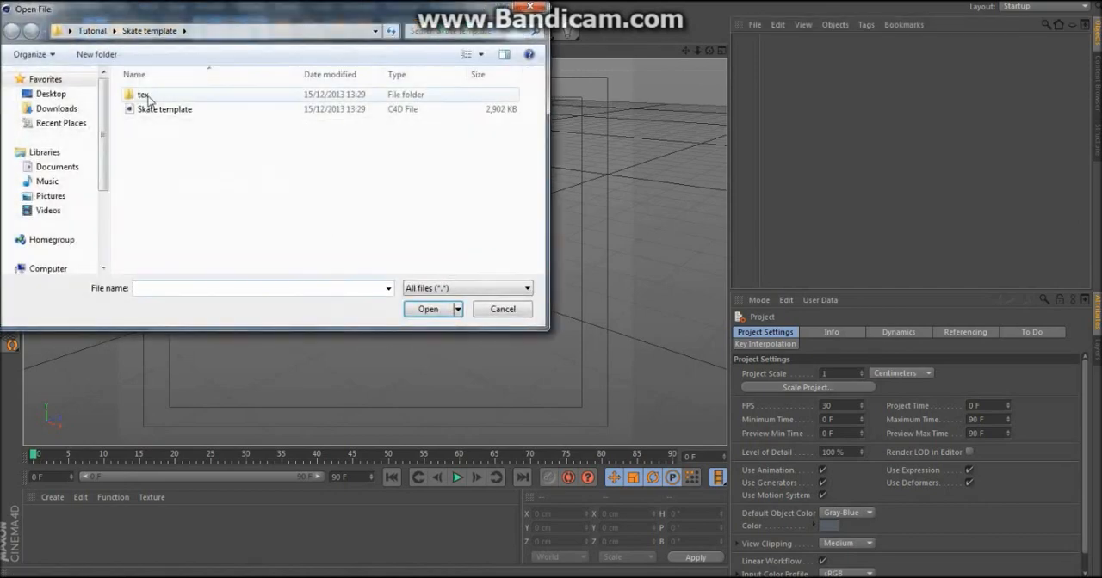
double_click(159, 110)
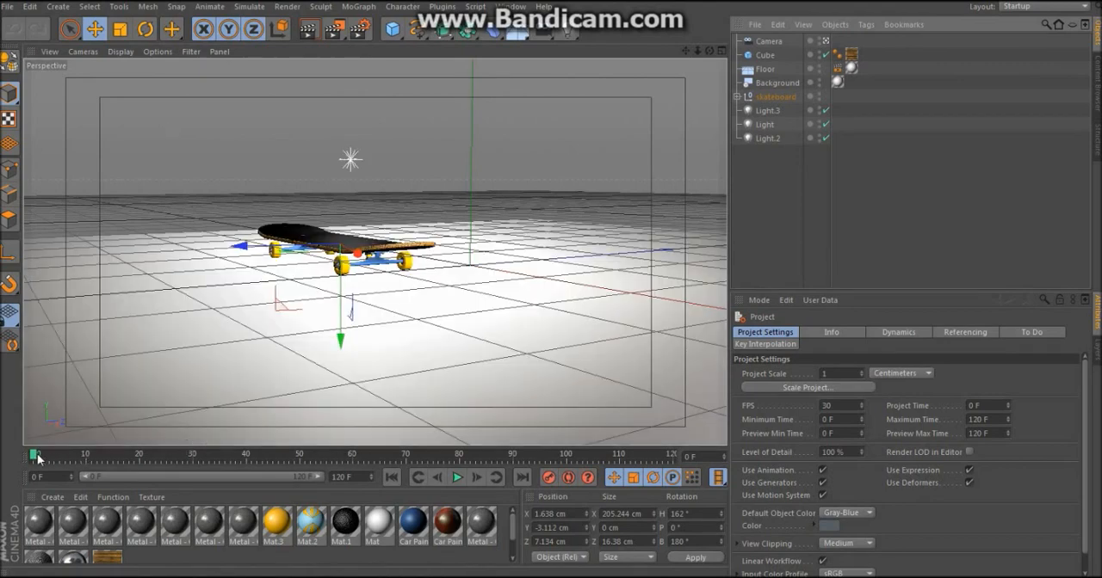
drag(35, 459, 404, 463)
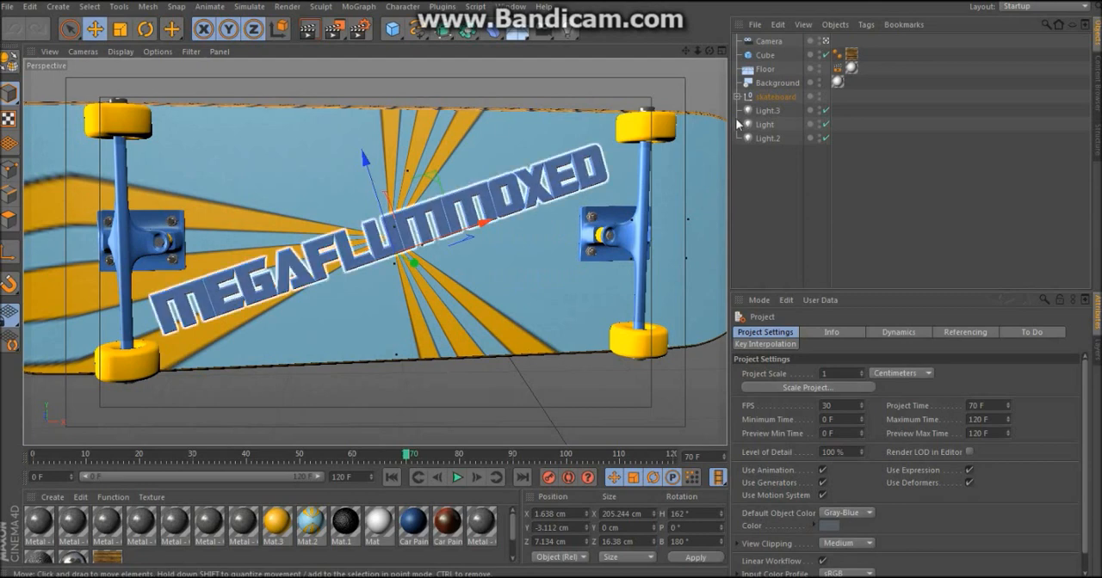
Step: Replace the wording of the text spline inside the skateboard group with "Your Text"
click(736, 96)
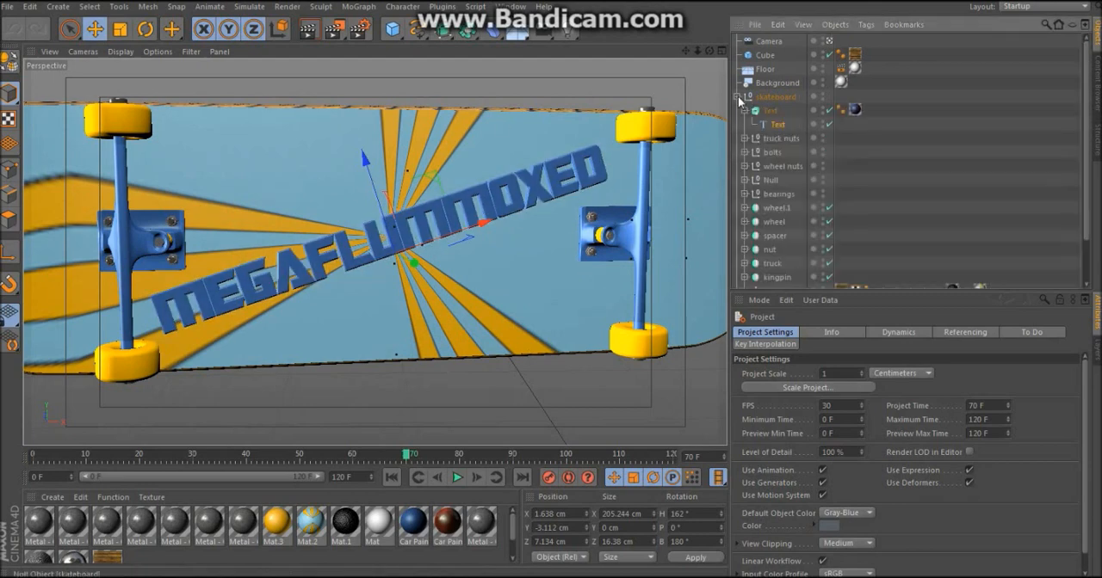
click(775, 126)
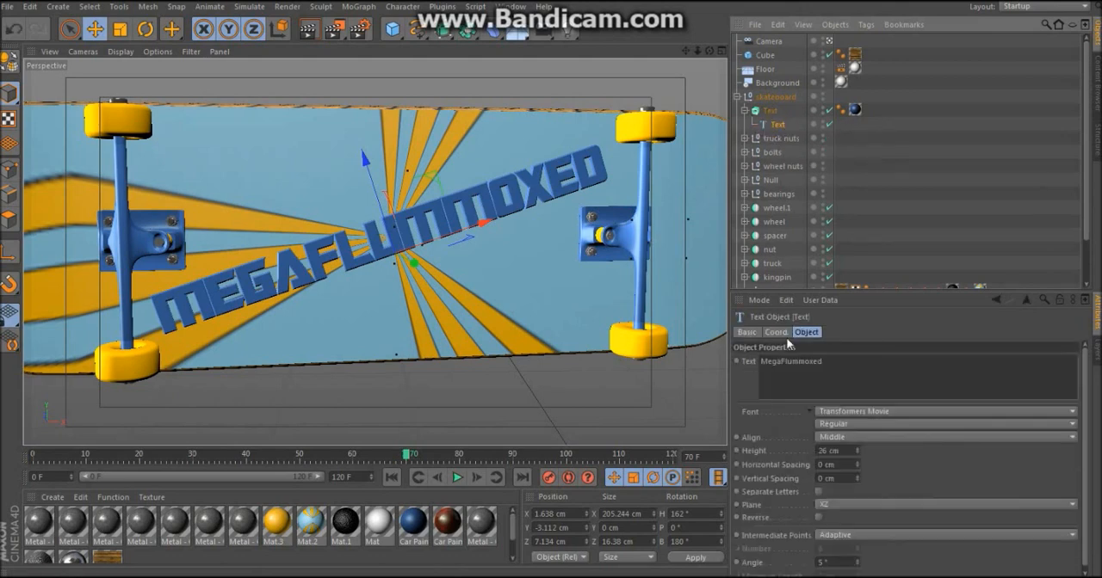
drag(833, 366, 703, 378)
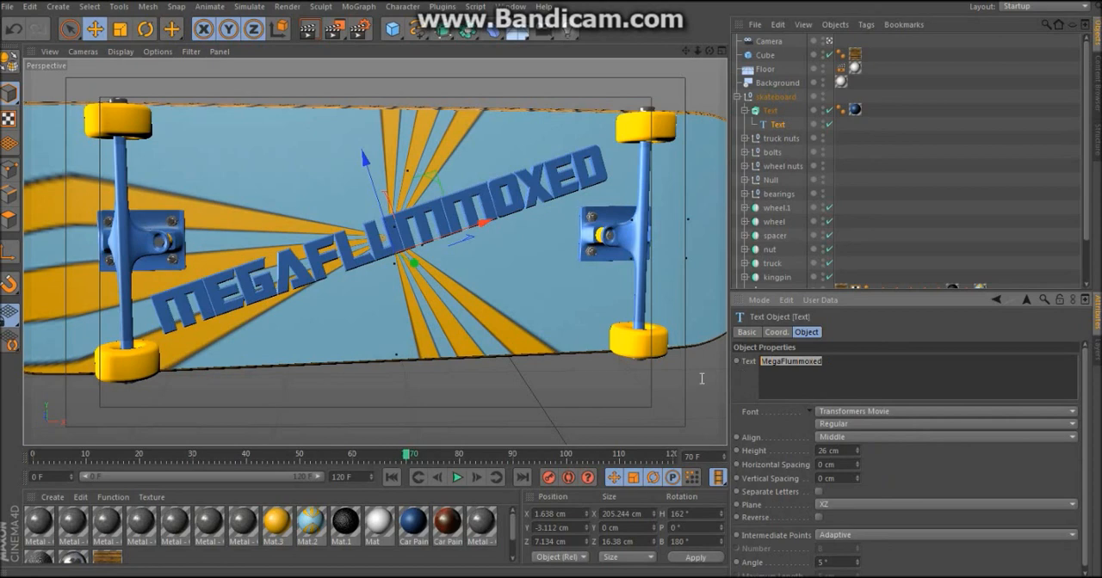
text(You)
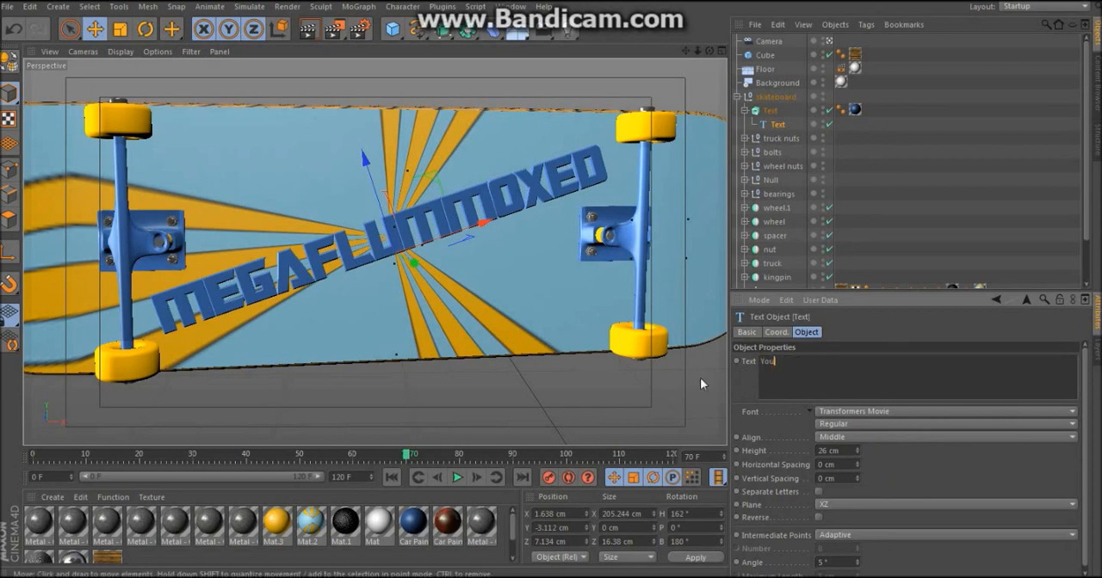
text(r Text)
click(866, 229)
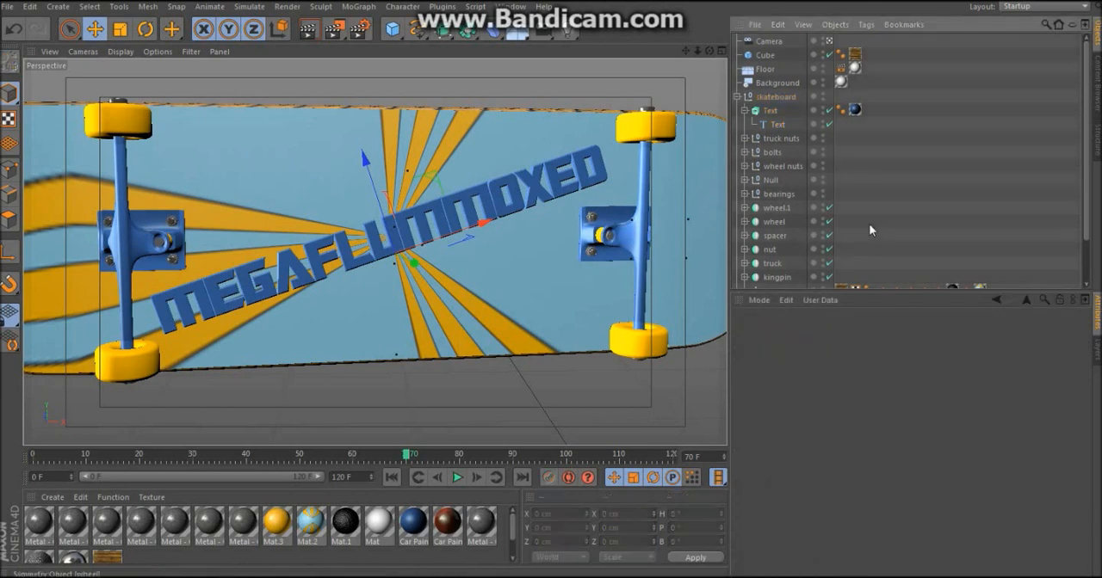
click(384, 293)
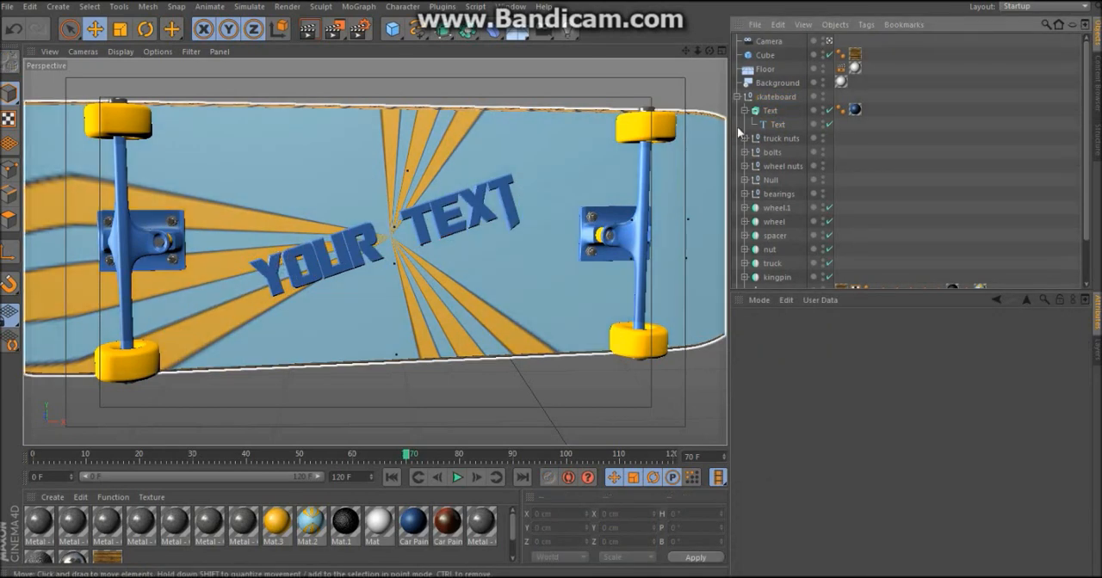
Step: Change the font of the skateboard's text spline to Ferret Face 3D
click(770, 124)
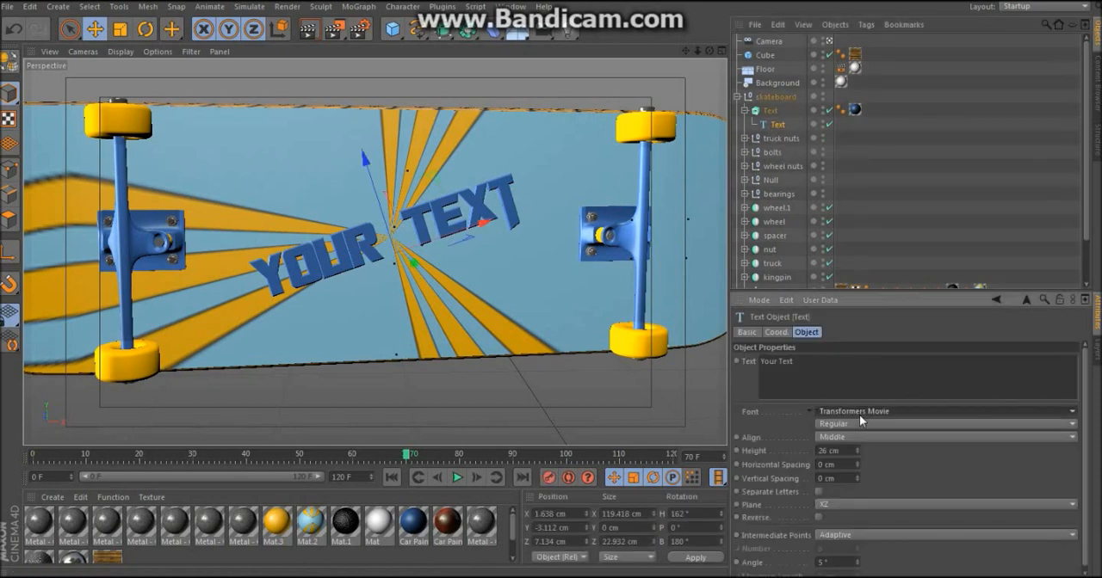
click(859, 415)
mouse_move(895, 3)
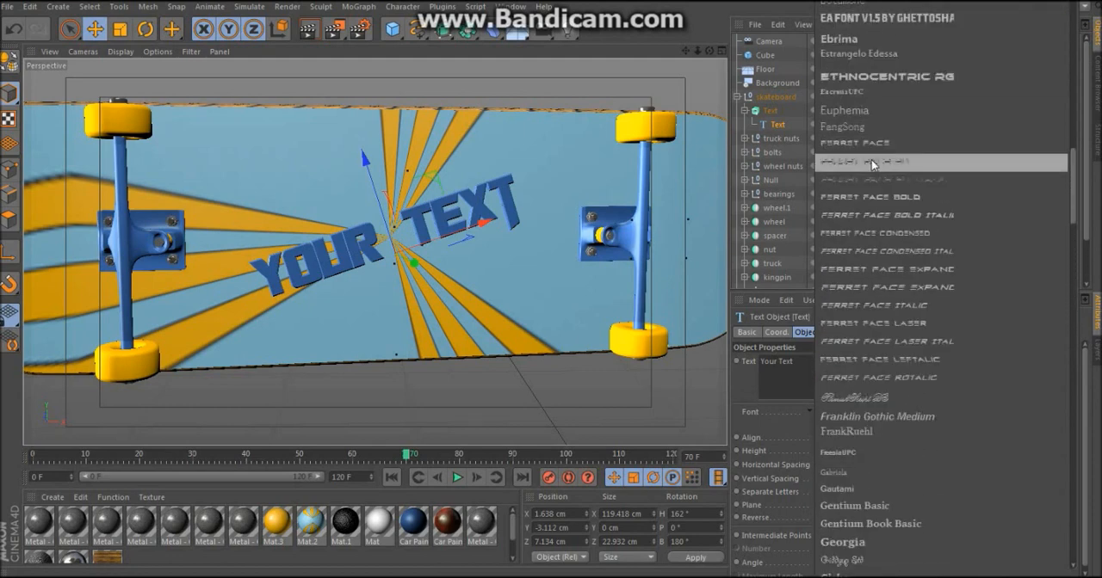
click(871, 161)
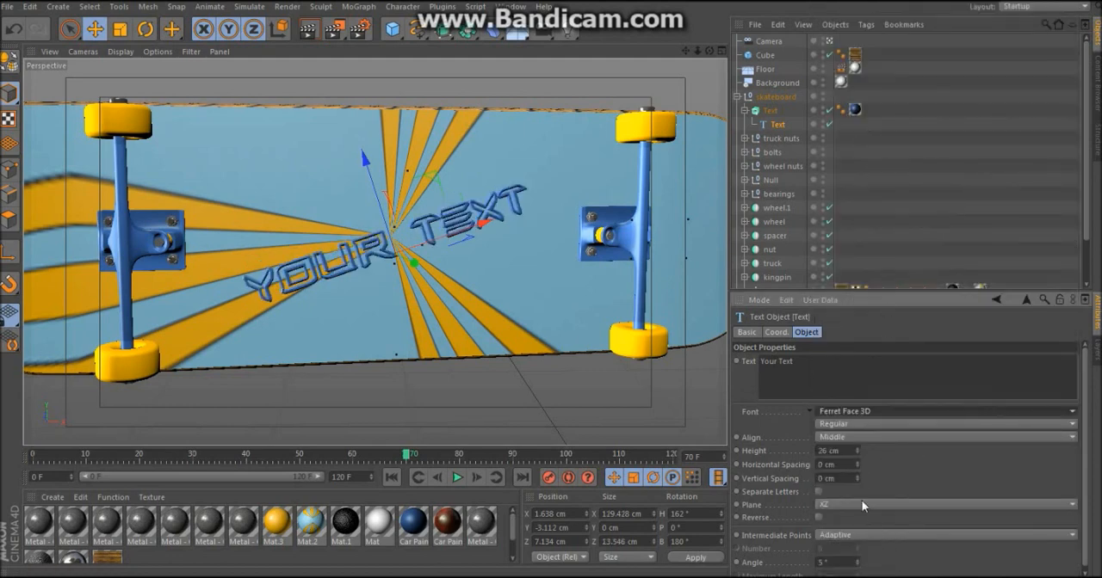
Step: Set the height of the skateboard's text to 38 cm
click(859, 448)
click(859, 448)
click(858, 448)
click(859, 448)
click(859, 448)
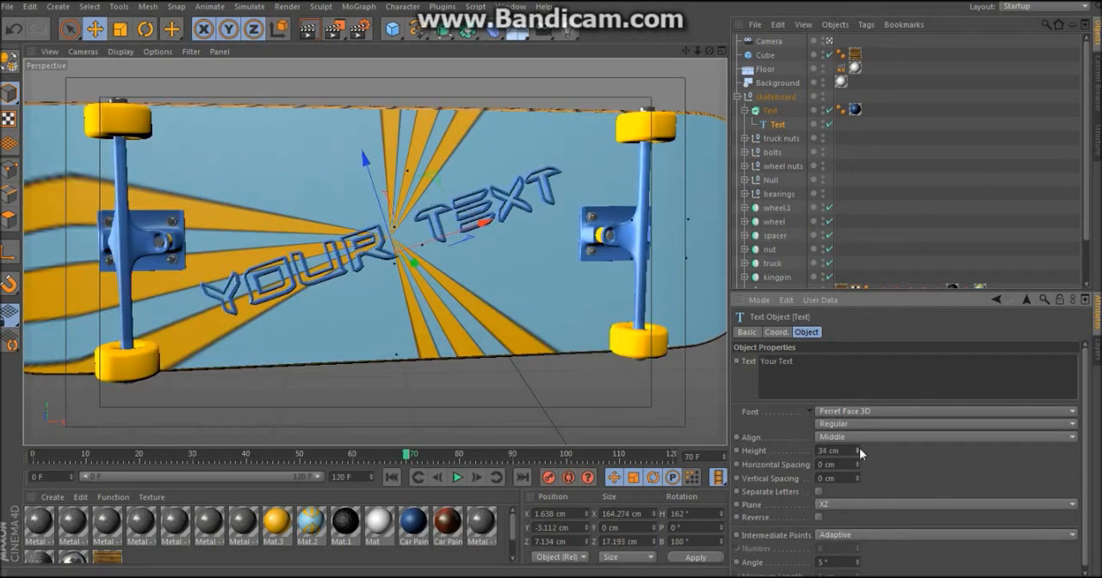
click(859, 449)
click(859, 448)
click(858, 449)
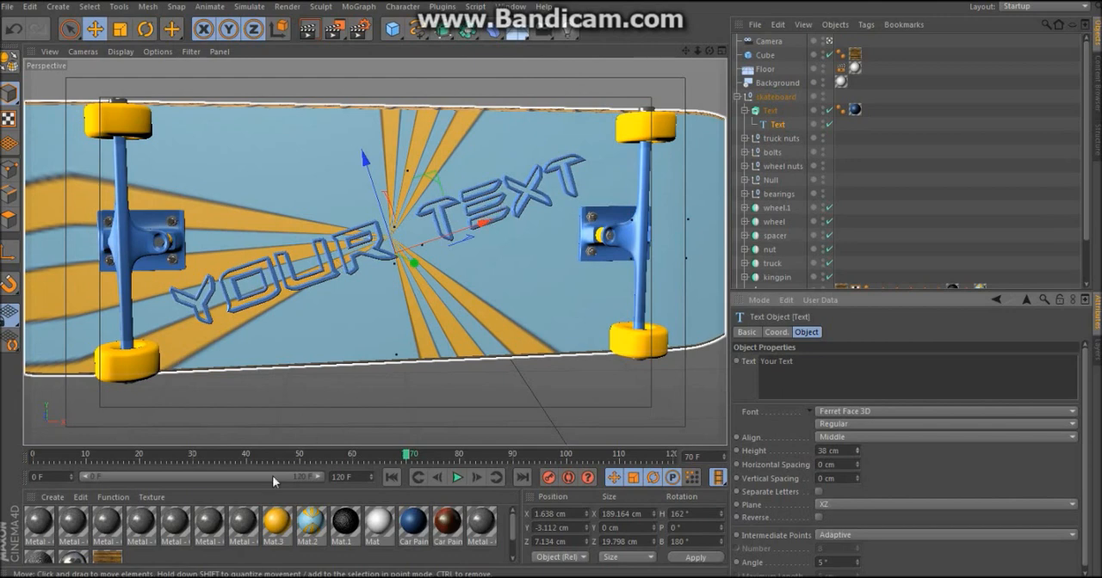
Step: Create a new material and set its color to pure red (RGB 255, 0, 0) with the Enhanced Color Table
double_click(147, 561)
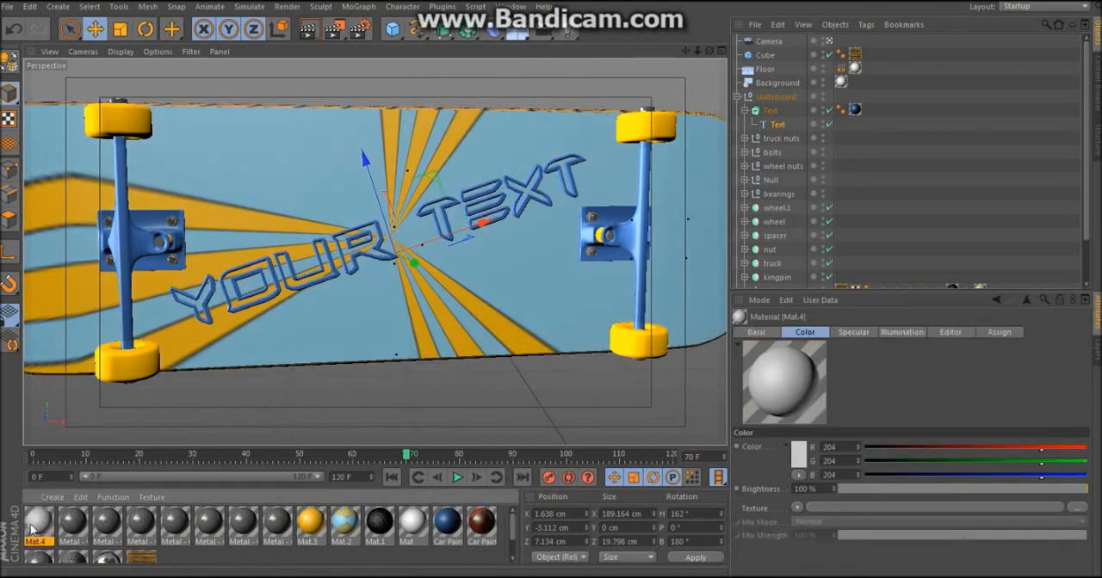
double_click(37, 523)
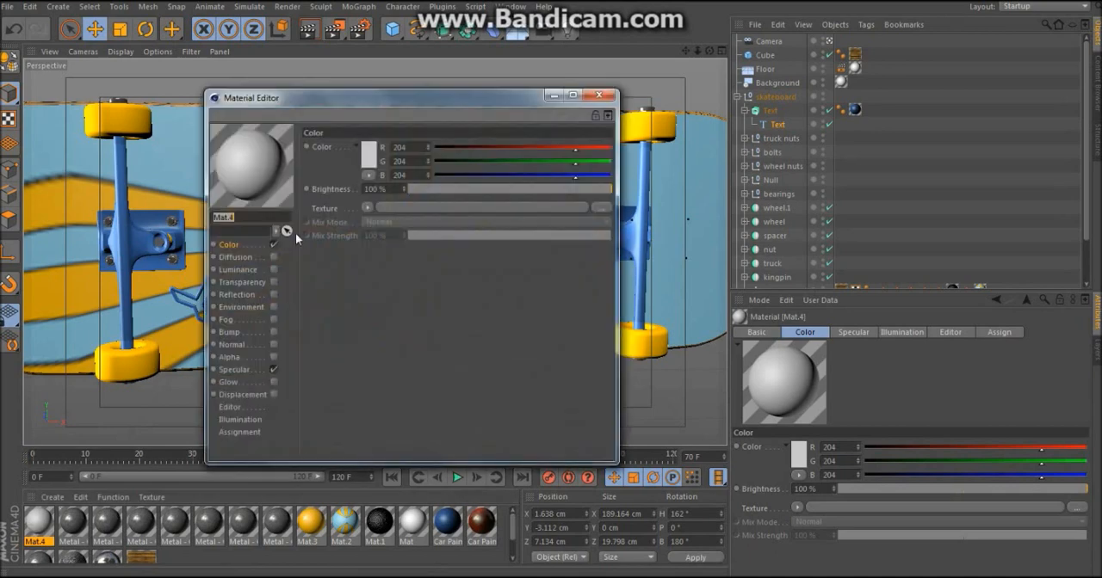
click(368, 175)
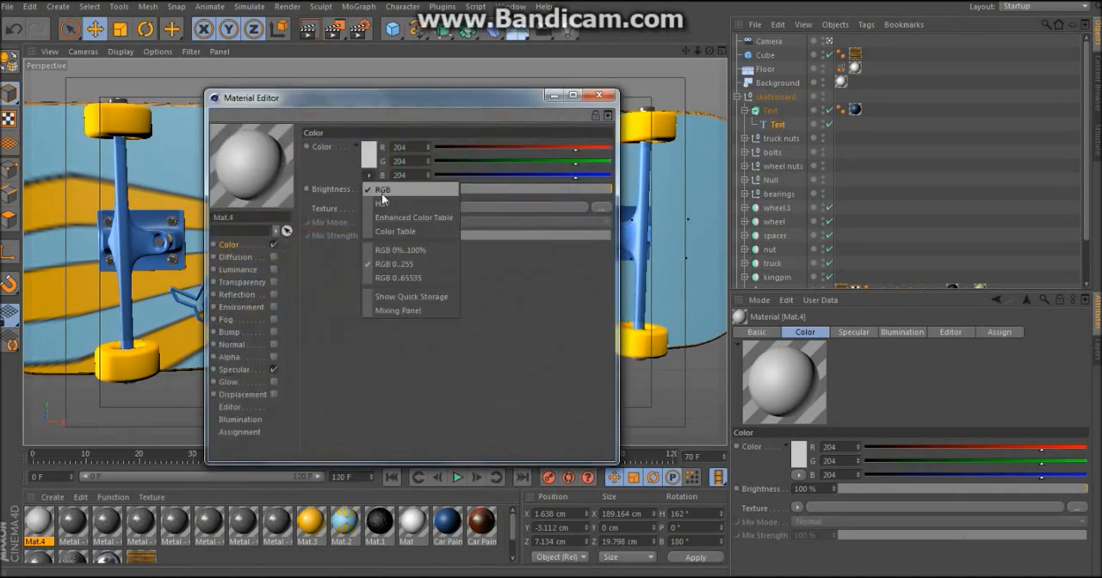
click(391, 217)
drag(398, 184, 494, 155)
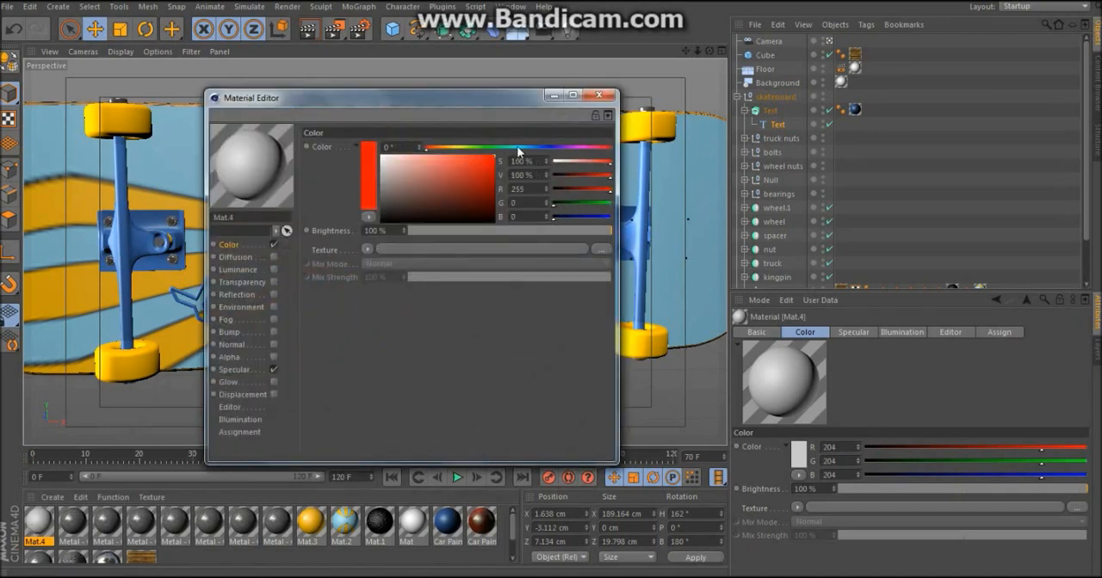
Step: Give the red material a Fresnel reflection with 20% brightness and 44% mix strength, and replace the text's blue material with it
click(274, 294)
click(368, 232)
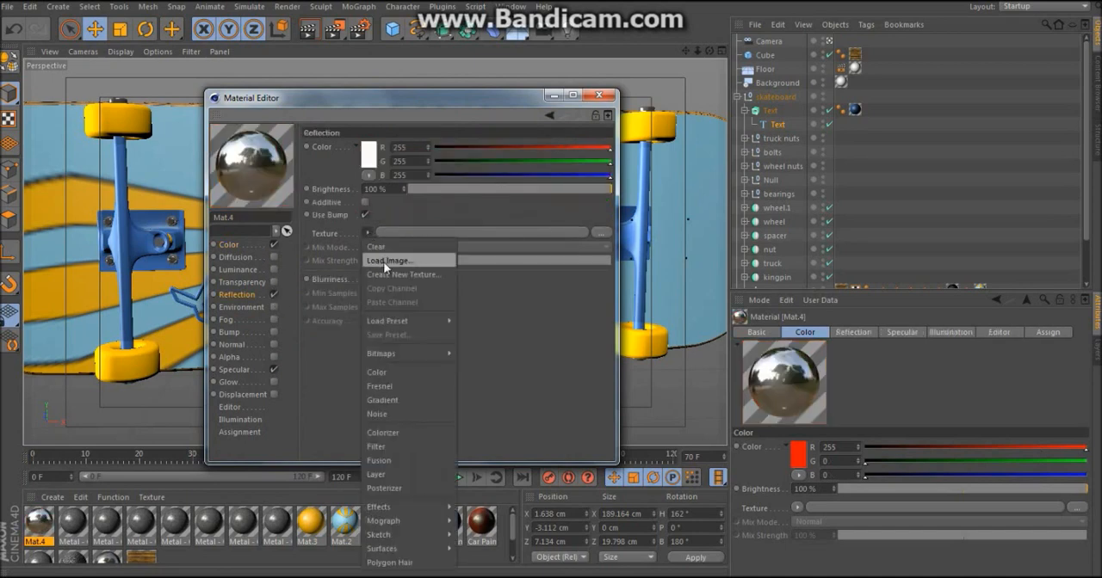
click(381, 386)
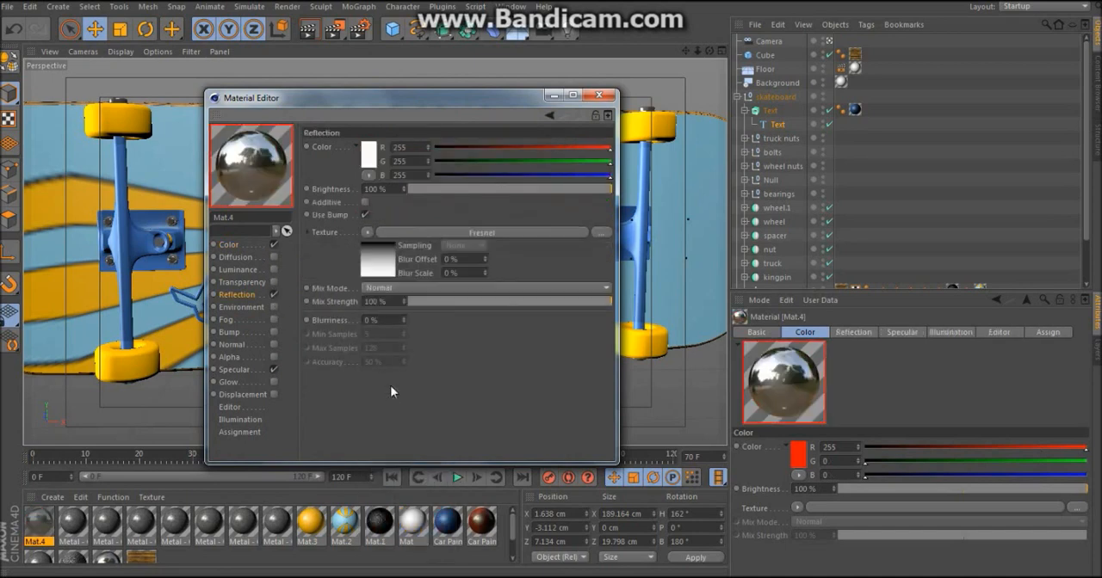
click(449, 188)
click(491, 301)
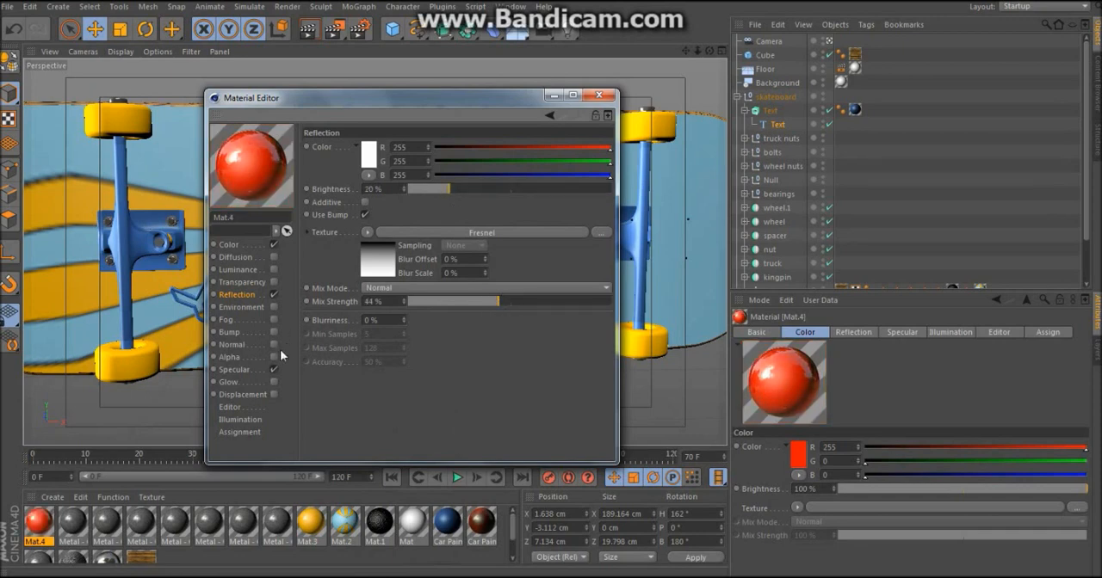
click(599, 94)
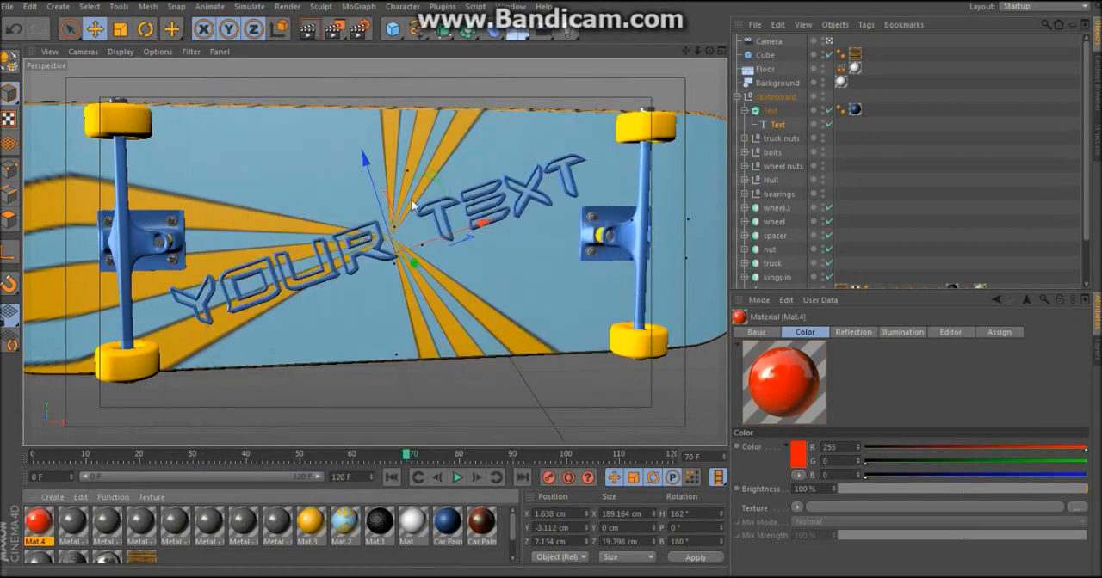
drag(40, 525, 858, 113)
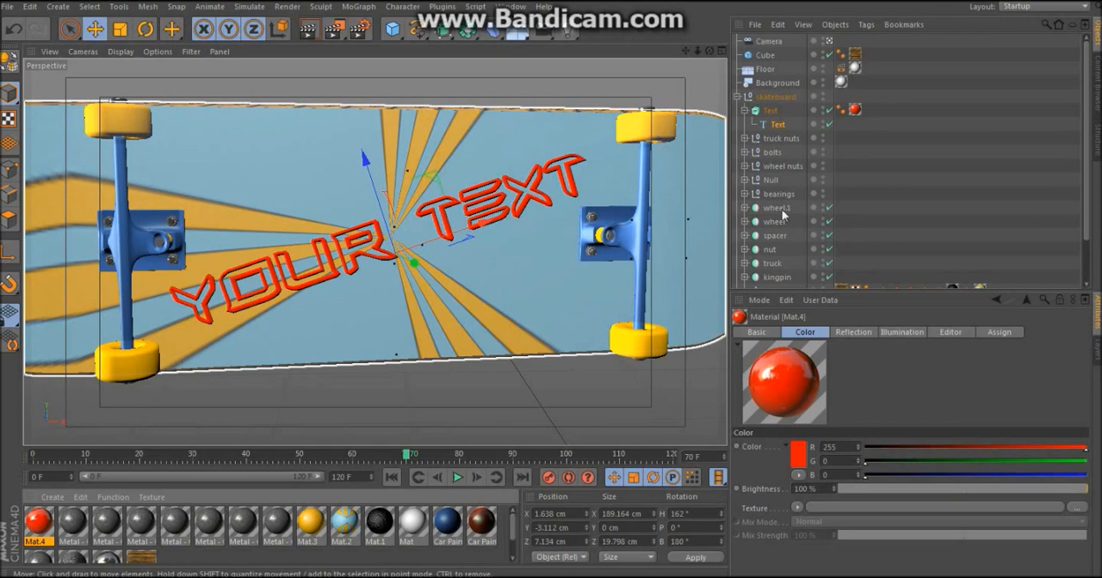
Step: Create a white material (RGB 255, 255, 255) and replace the yellow material on the wheel object's Tube with it
scroll(858, 213, down, 3)
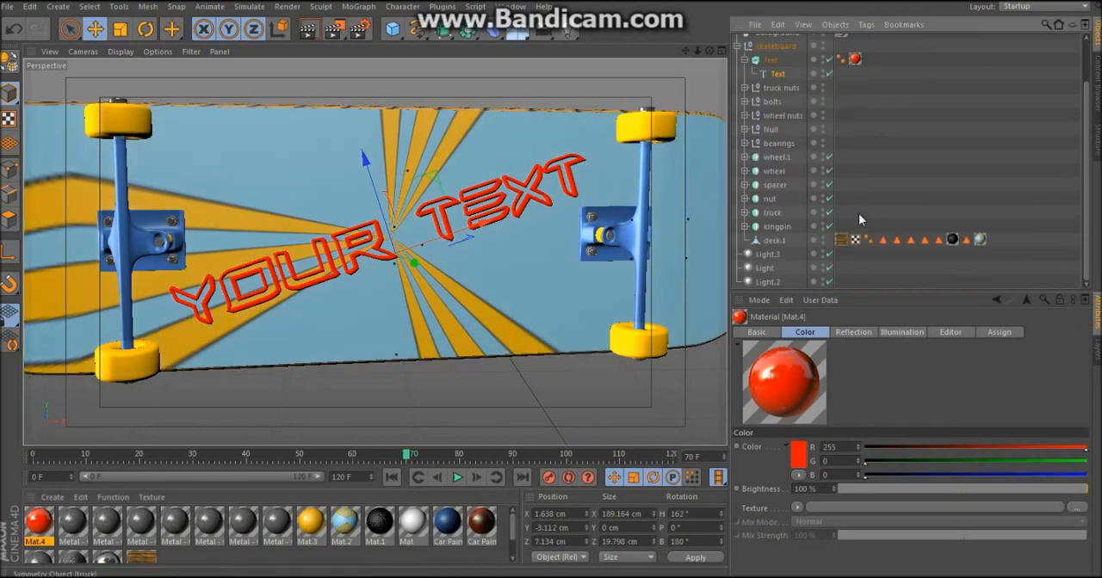
click(746, 172)
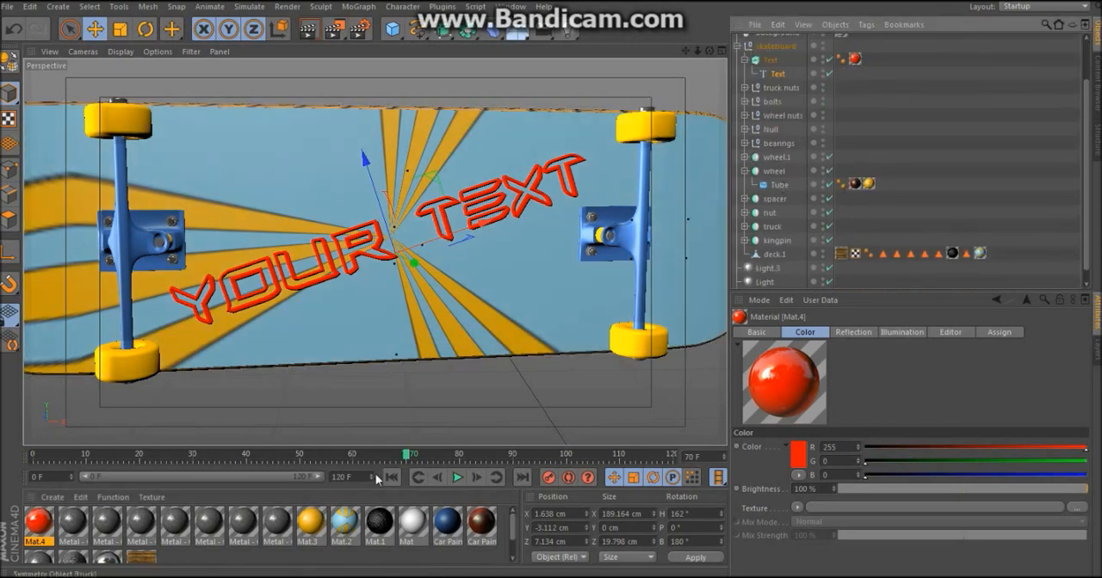
double_click(198, 564)
double_click(43, 534)
click(231, 225)
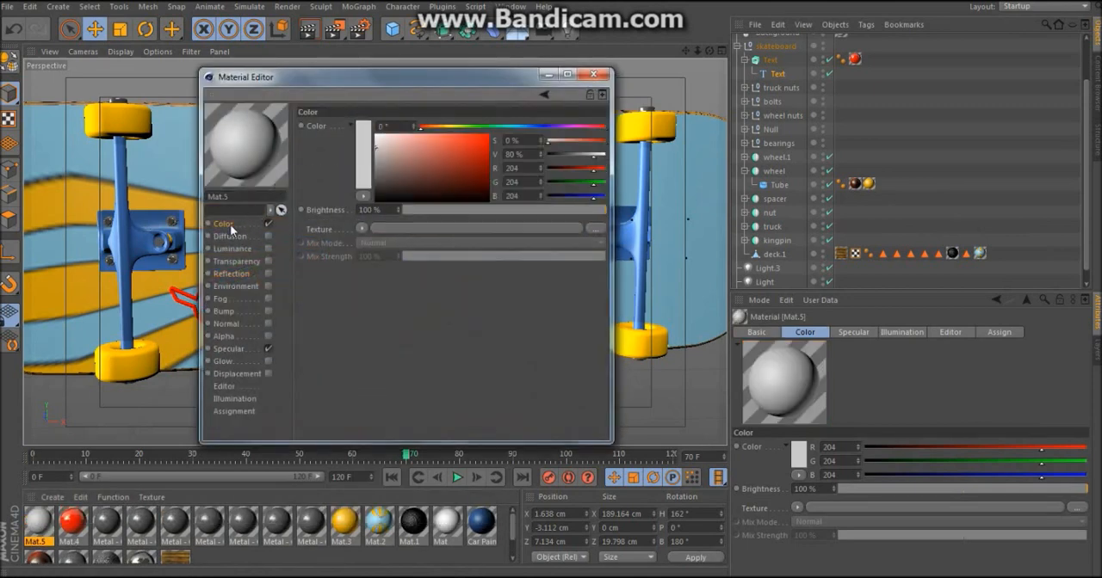
drag(394, 145, 369, 130)
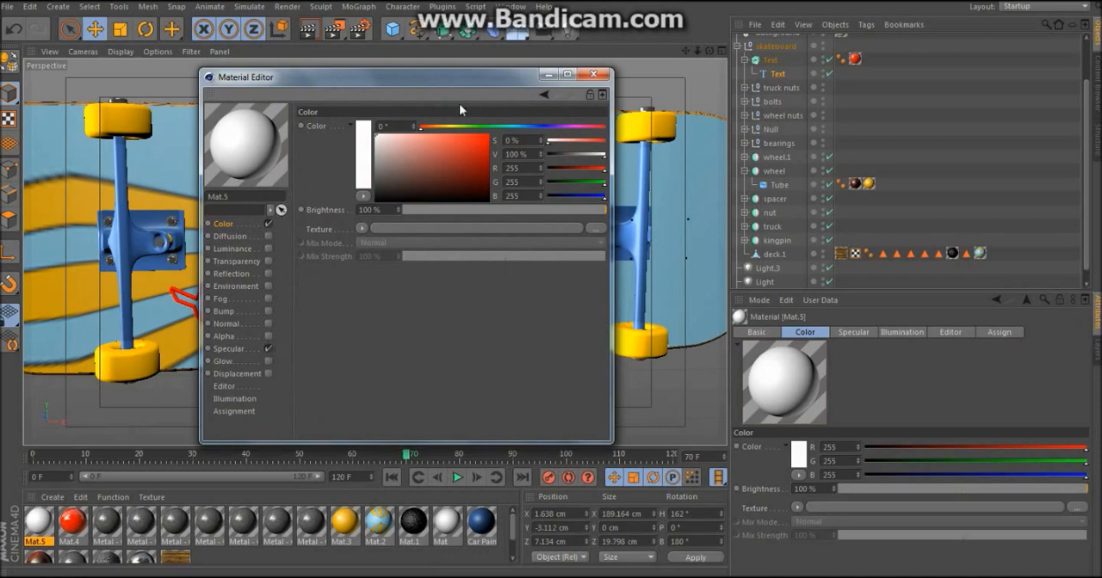
click(594, 75)
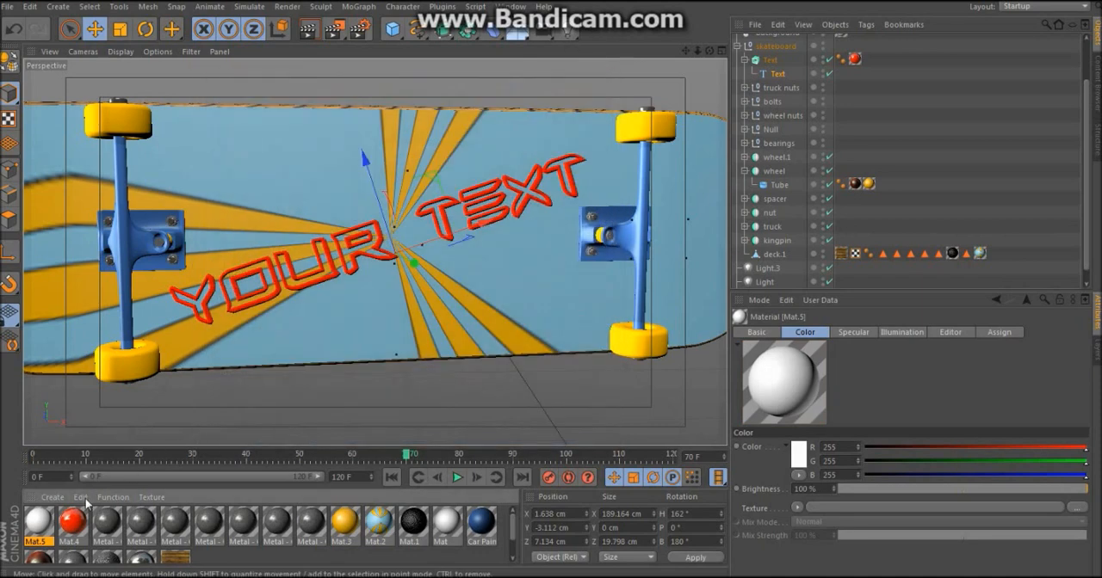
drag(36, 525, 867, 184)
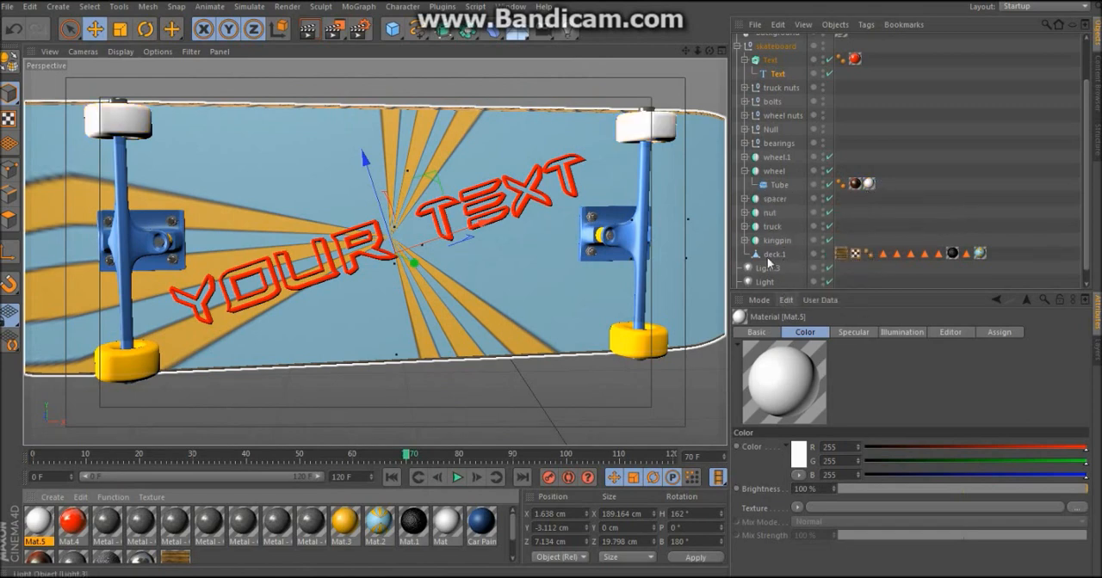
Step: Replace the yellow material on the wheel.1 object's Tube with the white Mat.5 material
click(744, 158)
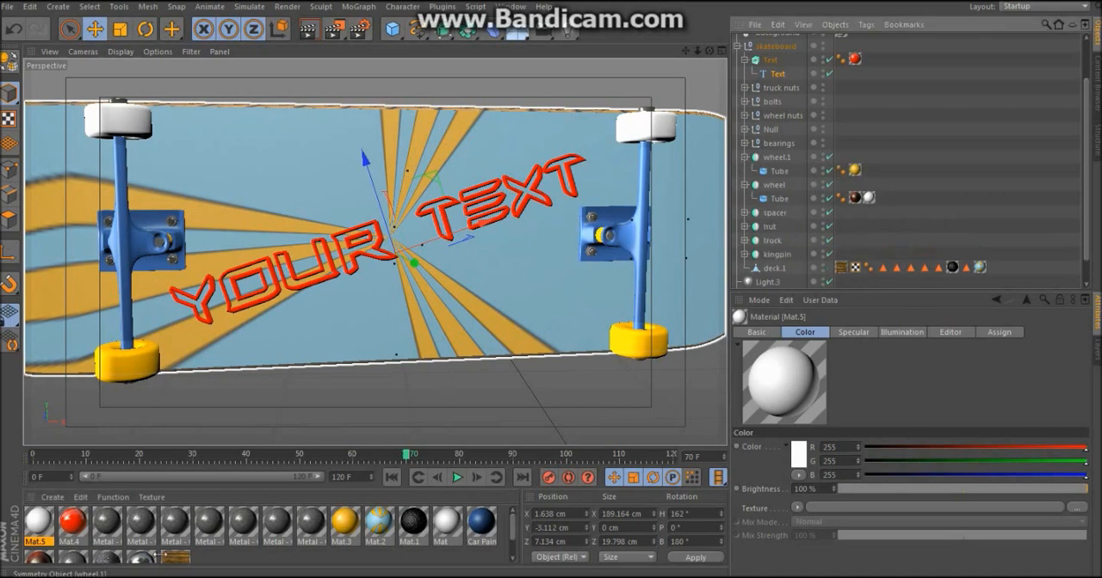
drag(39, 524, 855, 170)
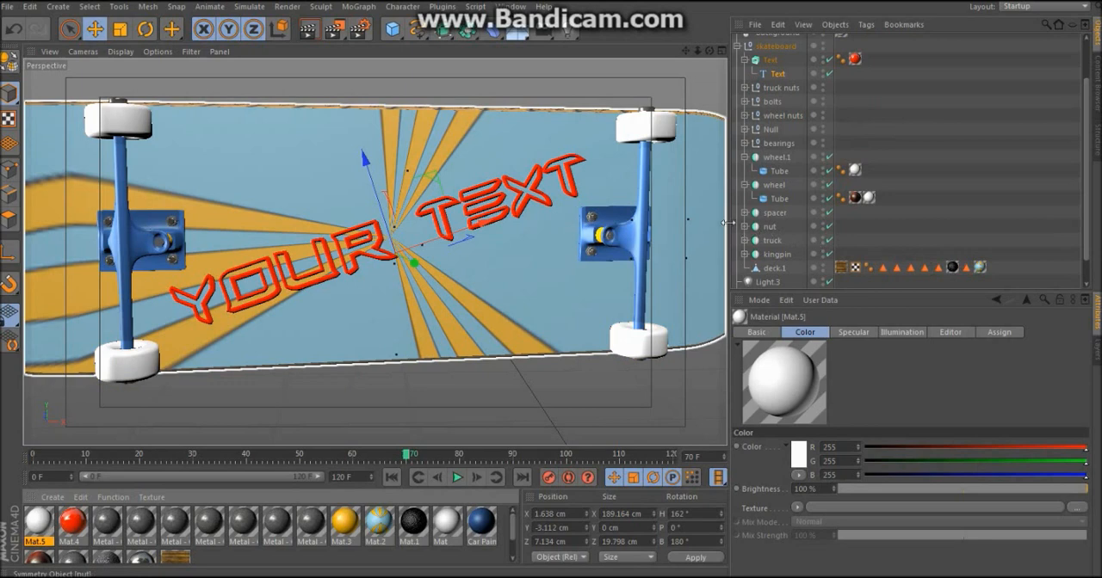
Step: Change the color of the yellow Mat.3 material to white (RGB 255, 255, 255)
key(ctrl+z)
key(ctrl+z)
double_click(344, 527)
drag(432, 138, 353, 133)
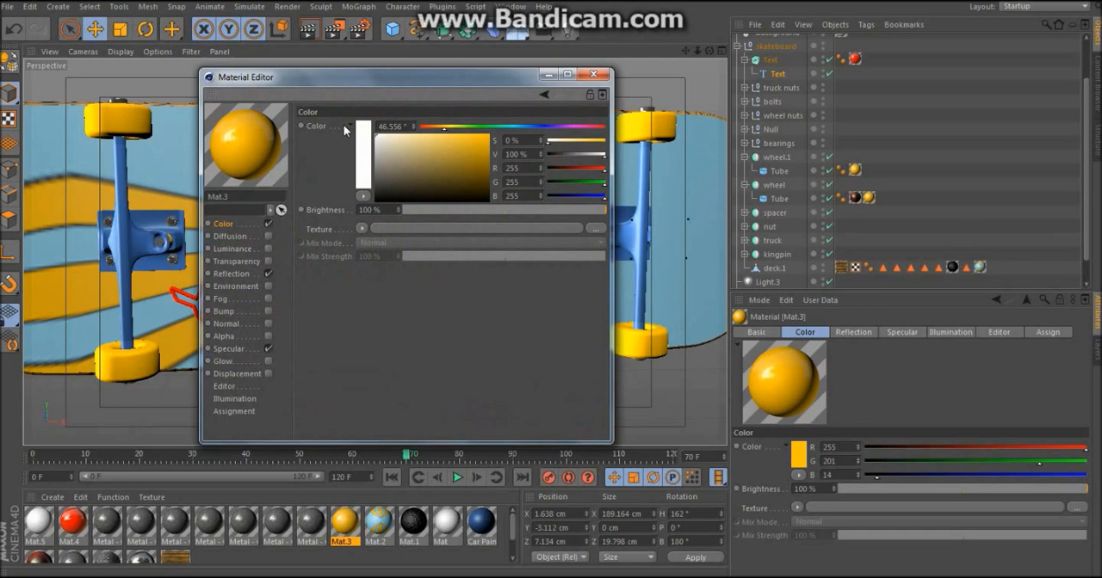
click(593, 74)
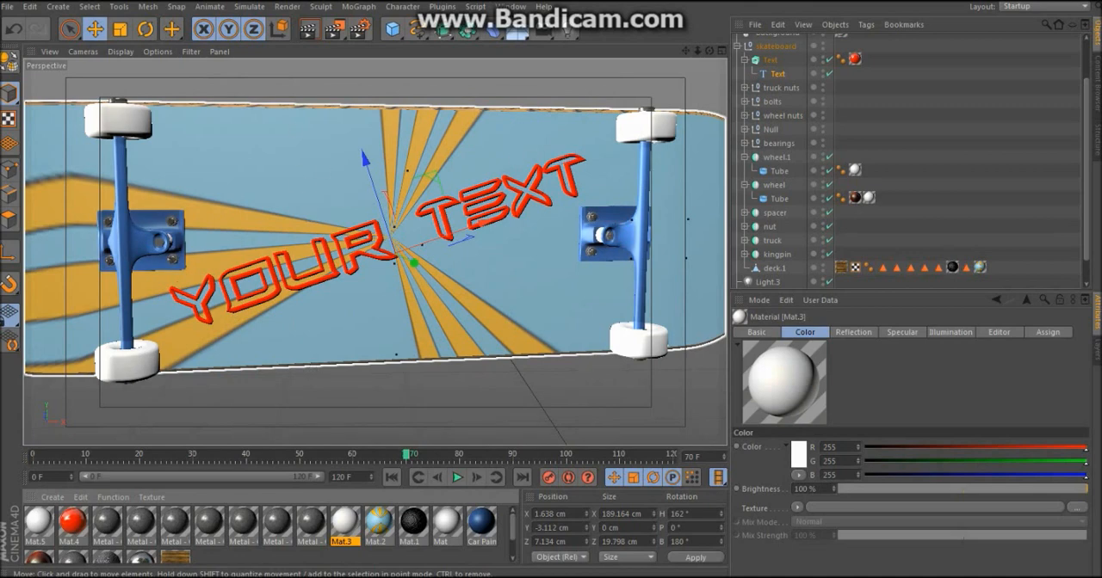
Step: Create a new black material (RGB 0, 0, 0), set its specular height to 13% and reduce its specular width
double_click(222, 564)
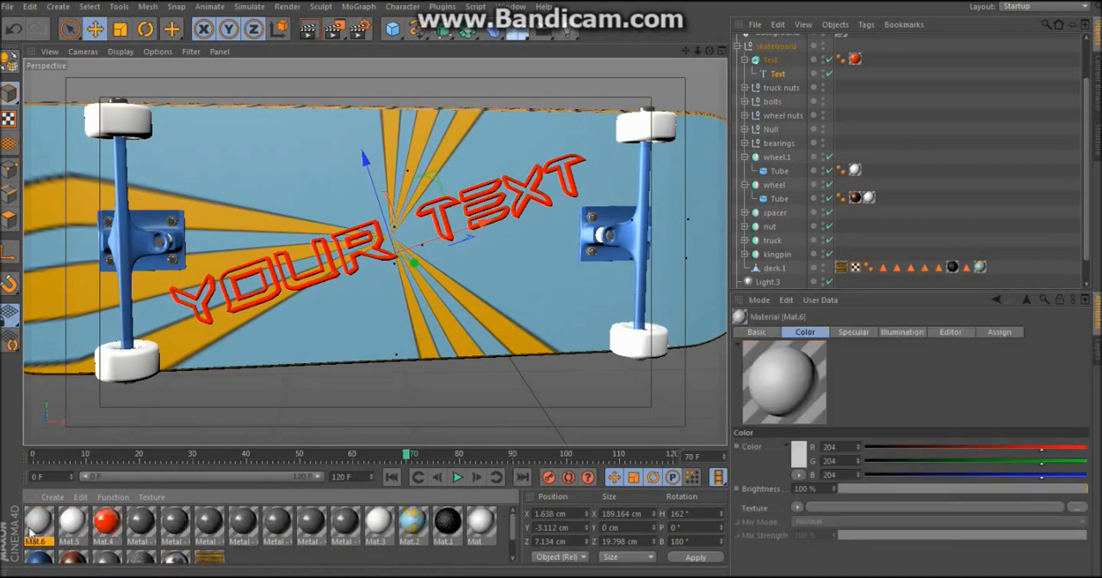
double_click(31, 532)
drag(404, 168, 350, 211)
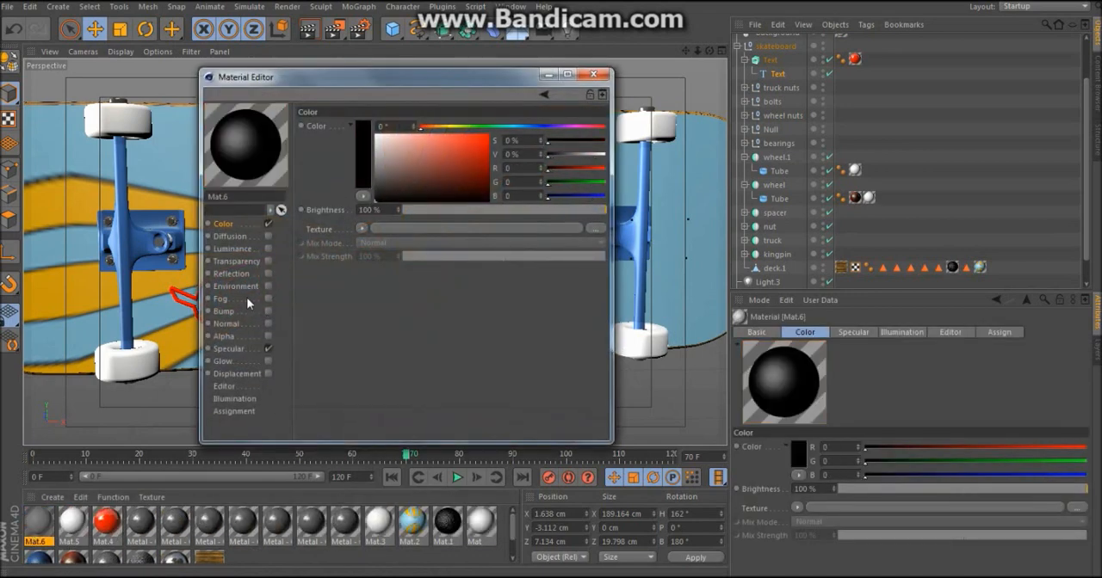
click(234, 355)
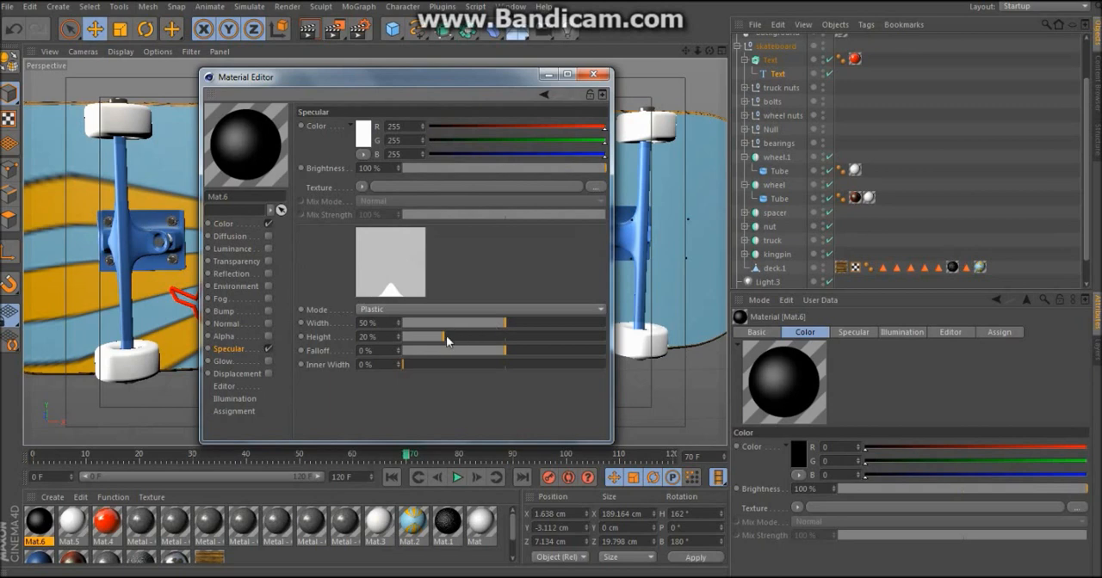
drag(446, 341, 438, 341)
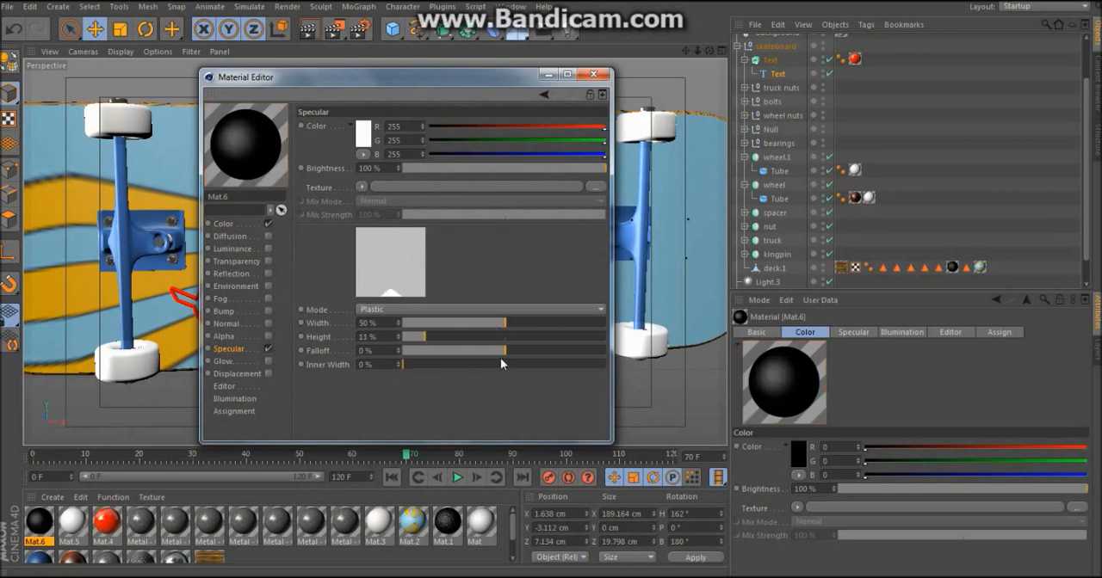
drag(505, 331, 482, 327)
click(607, 77)
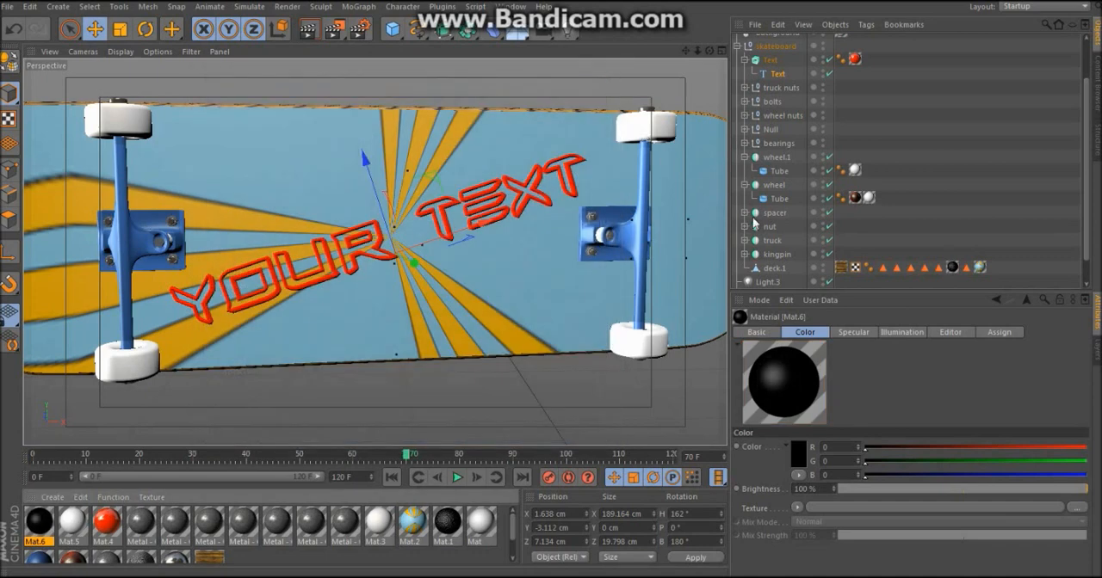
Step: Replace the blue-and-yellow striped material on deck.1 with the black material and render the view
click(744, 157)
click(745, 171)
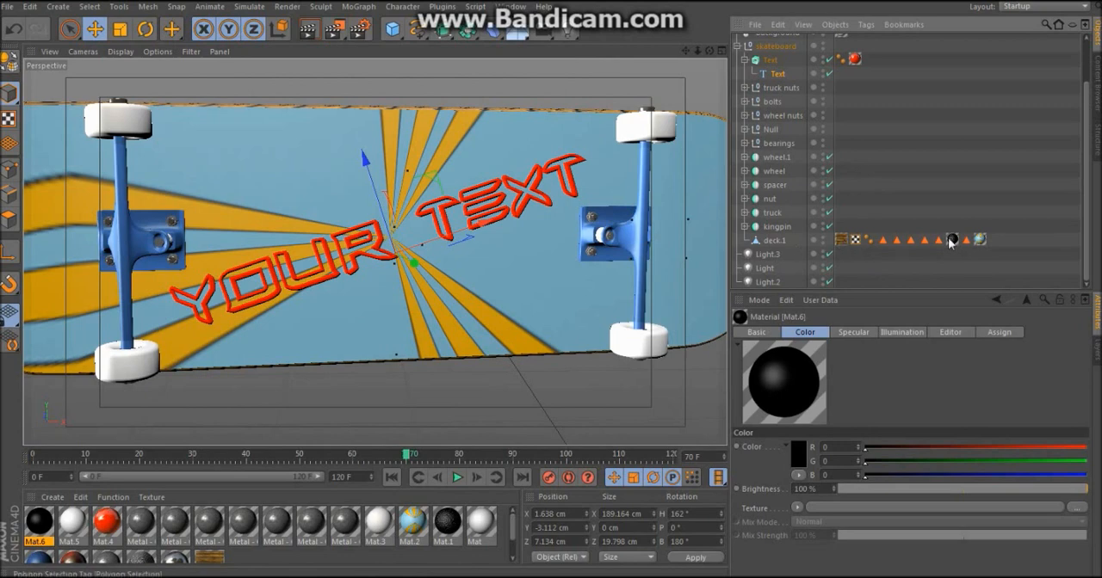
drag(43, 523, 981, 243)
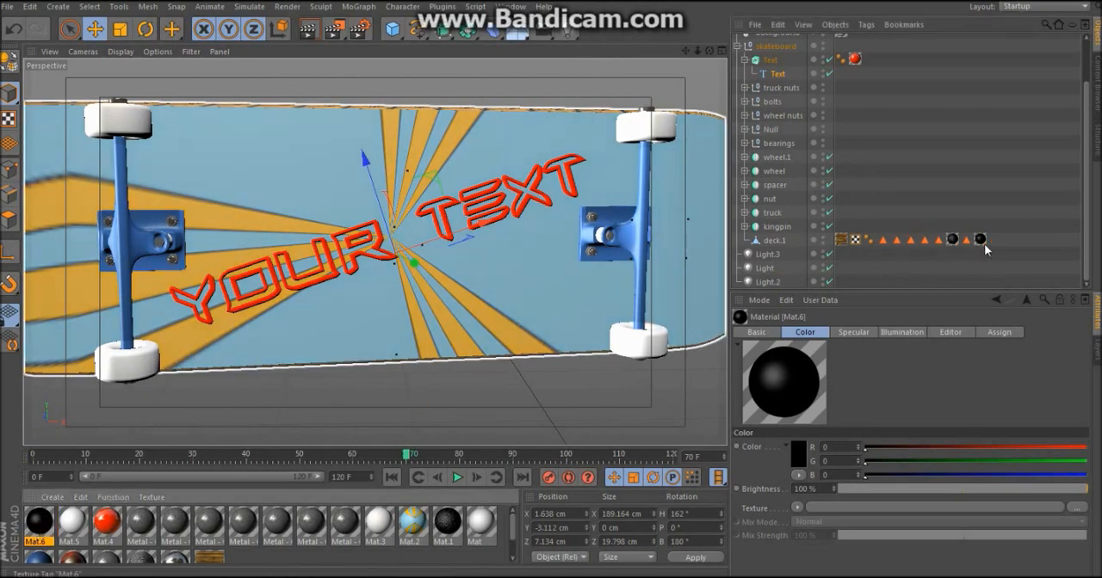
click(308, 31)
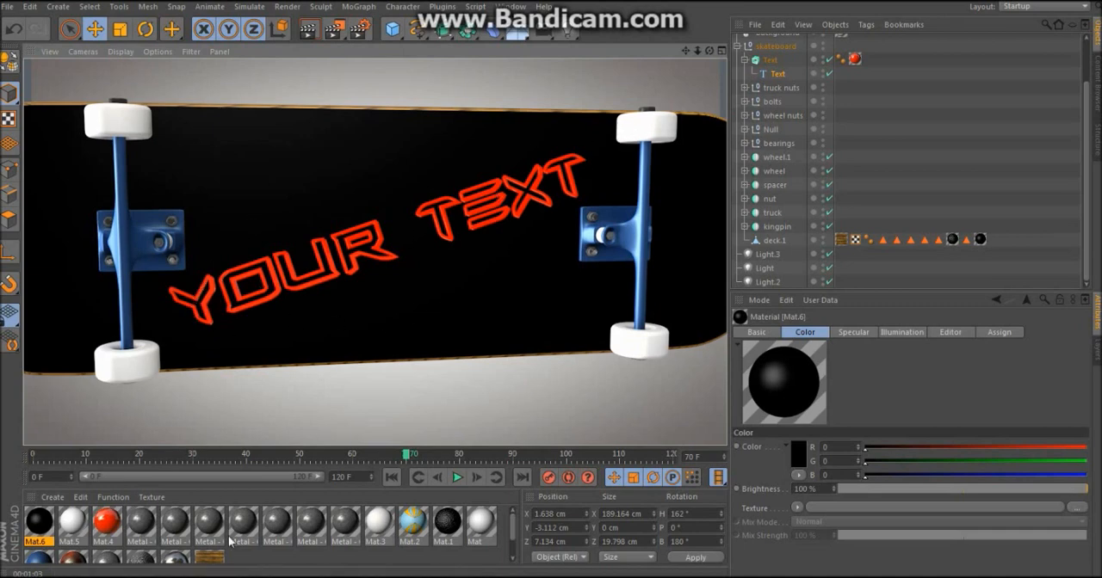
Step: Switch to Chrome, open google.co.uk in a new tab and search for images of "wood texture"
mouse_move(185, 577)
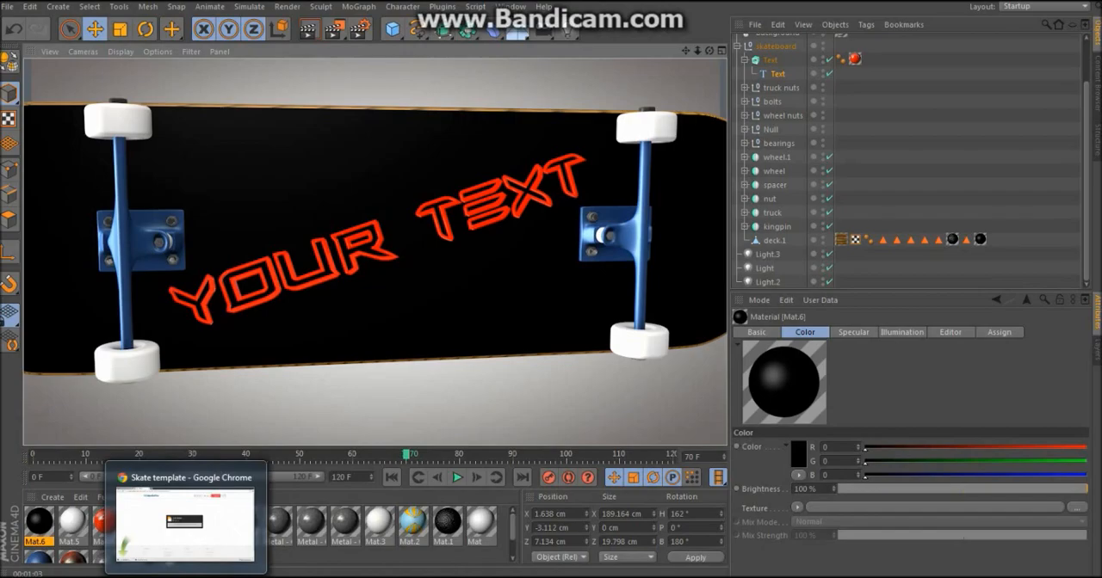
click(185, 575)
key(ctrl+t)
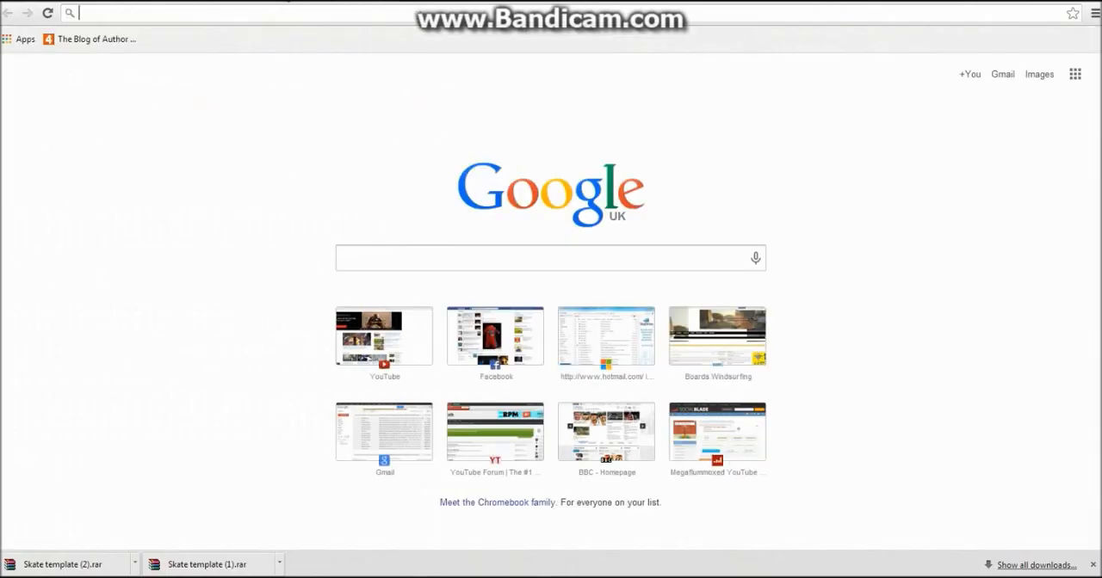
text(google.co.uk)
key(Return)
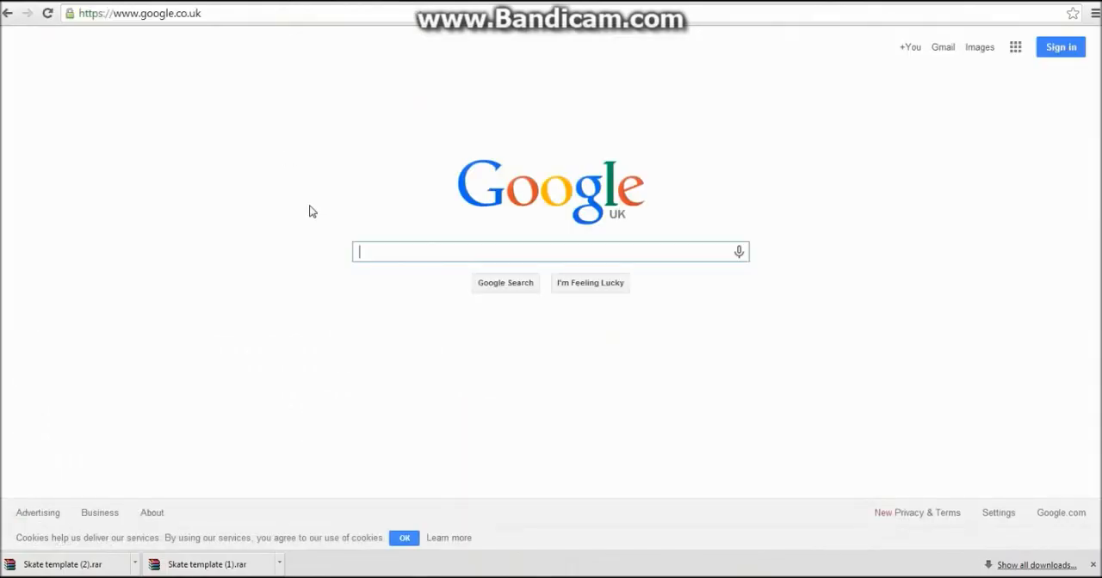
text(wood text)
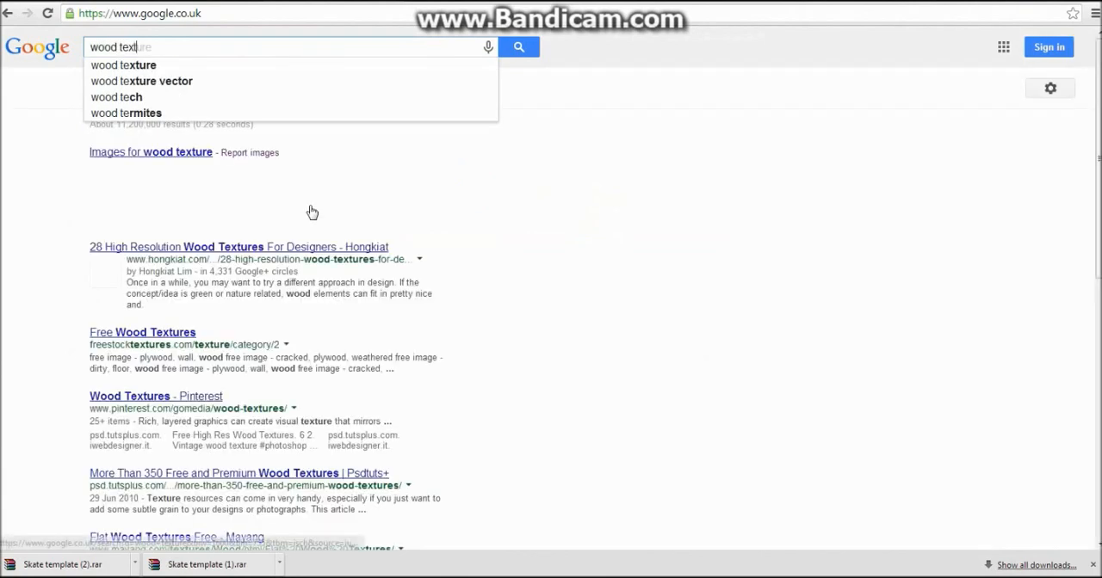
text(ure)
key(Return)
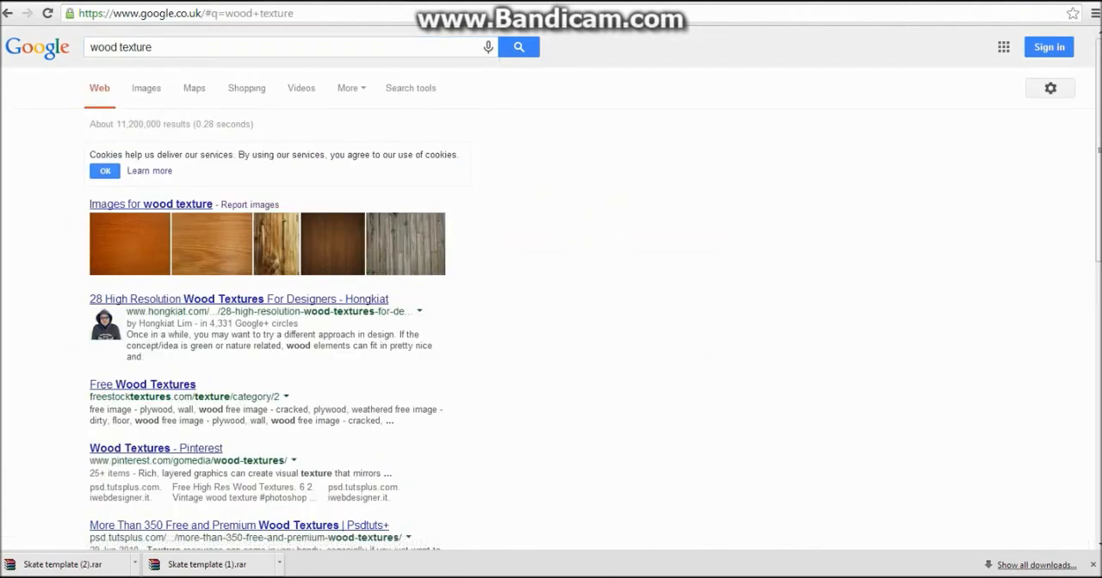
click(138, 93)
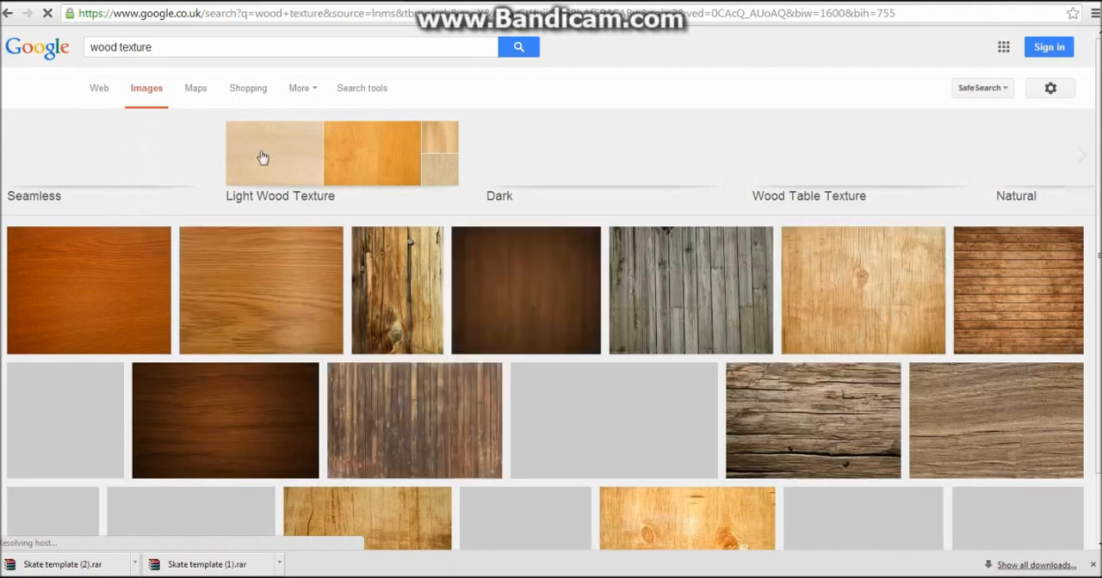
Step: Preview the plain light wood texture image (1600 × 1200) from historyofcircumcision.org and start saving it
scroll(665, 262, down, 2)
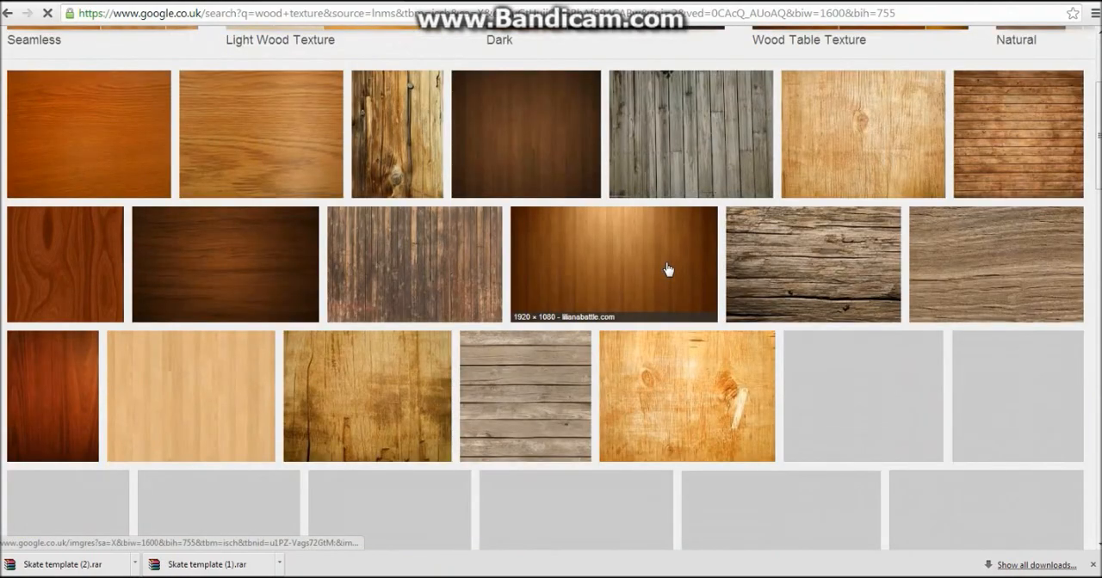
scroll(668, 269, down, 3)
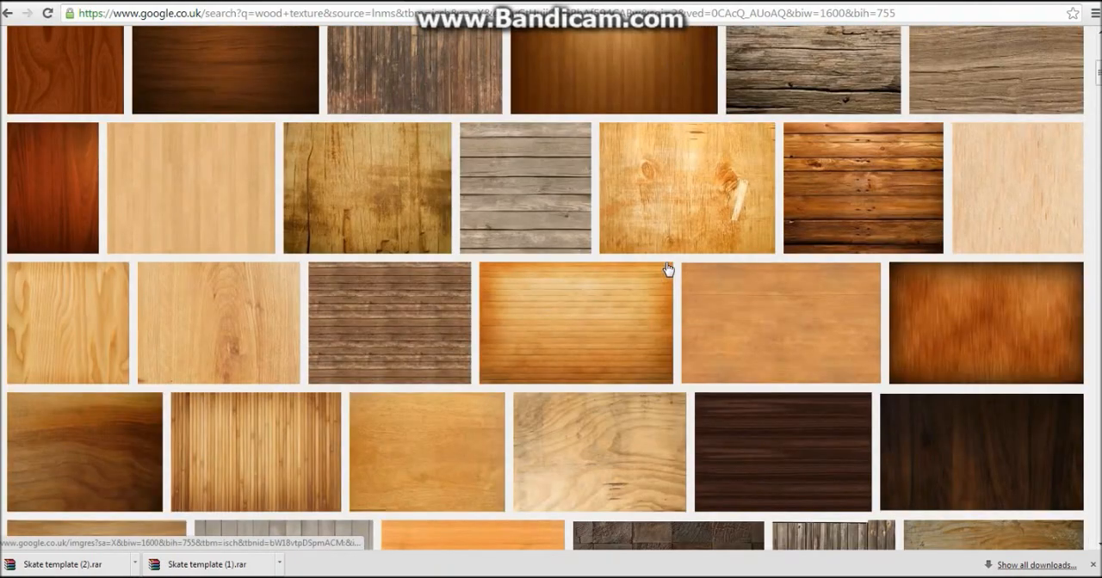
scroll(668, 270, down, 2)
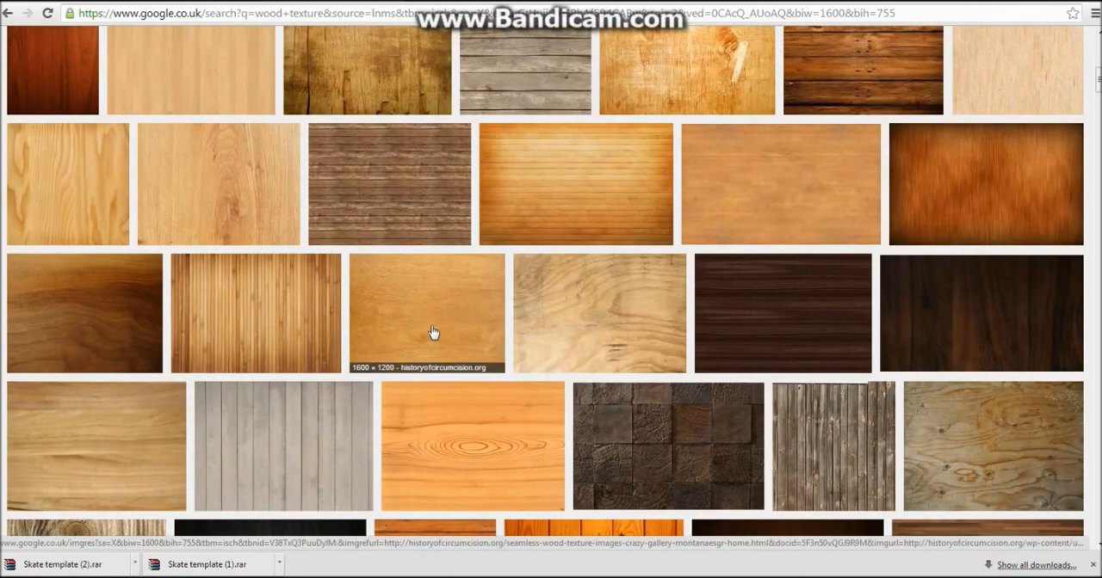
click(433, 333)
right_click(420, 315)
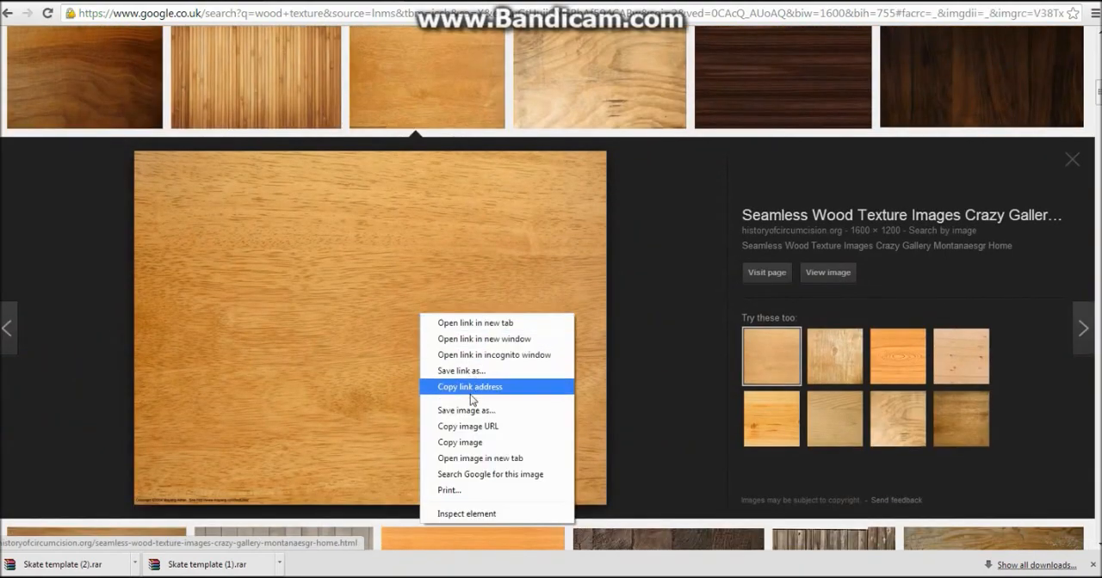
click(472, 412)
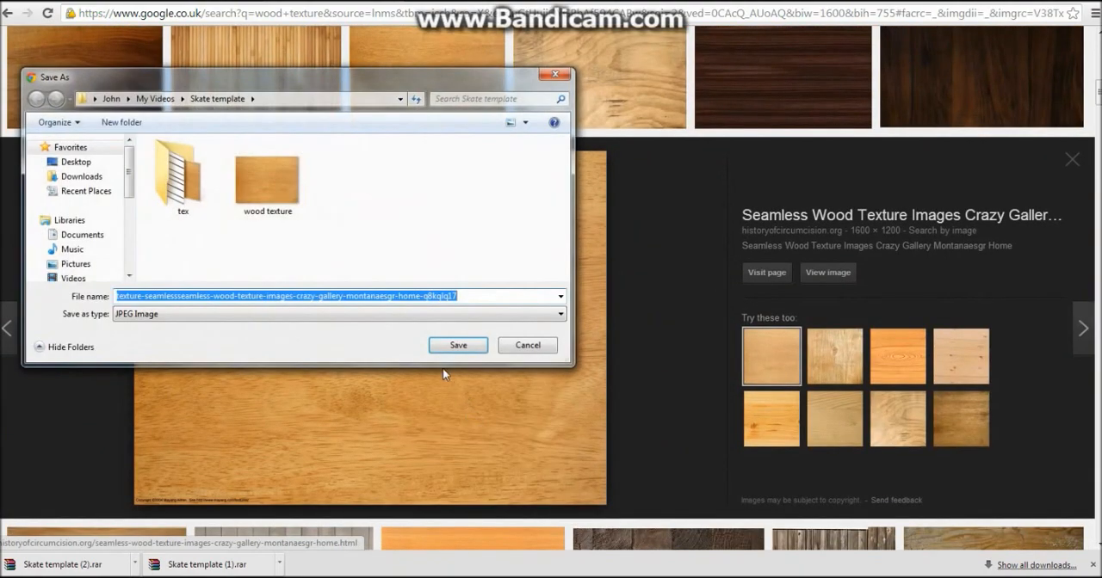
Step: Save the wood image as "wood tex" in the Tutorial folder on the Desktop
click(75, 162)
scroll(391, 230, down, 1)
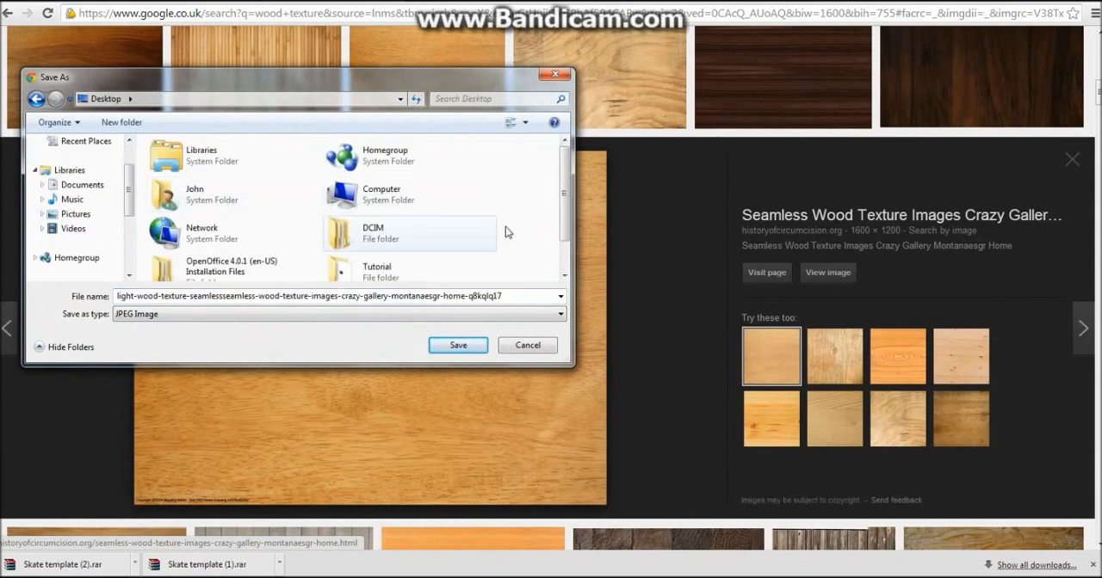
double_click(384, 271)
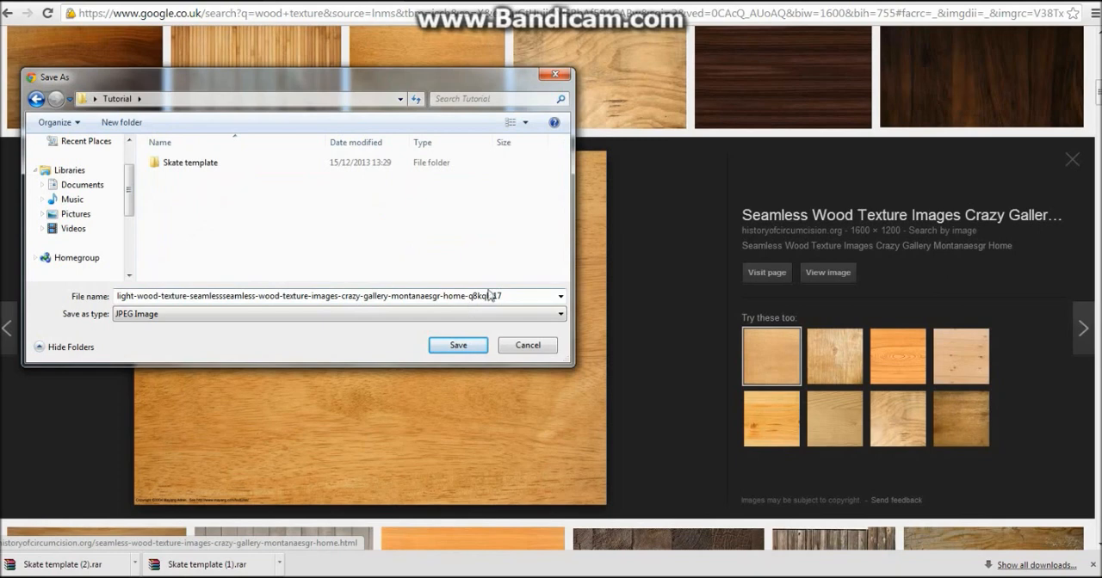
double_click(172, 296)
text(wood tex)
key(Return)
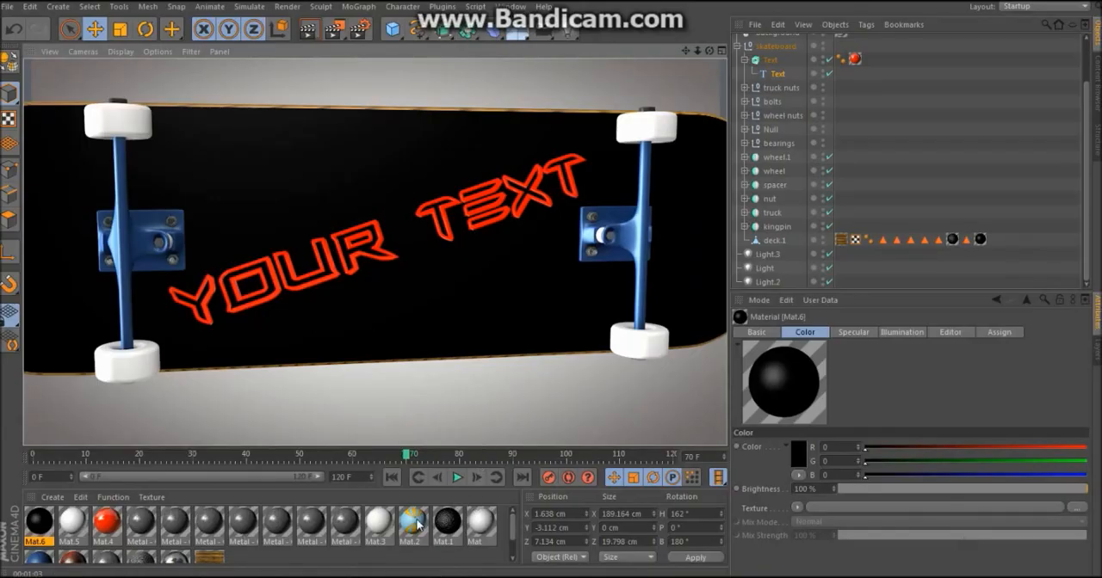
Step: Switch back to Cinema 4D and replace the color texture of the striped Mat.2 material with the wood image from the skate folder
double_click(412, 521)
click(267, 223)
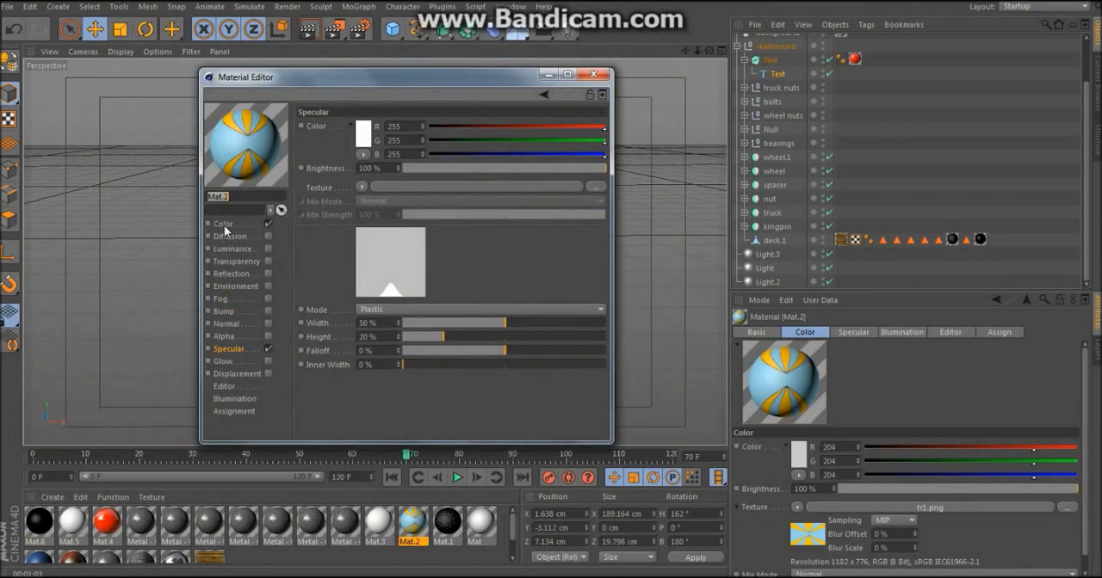
click(223, 226)
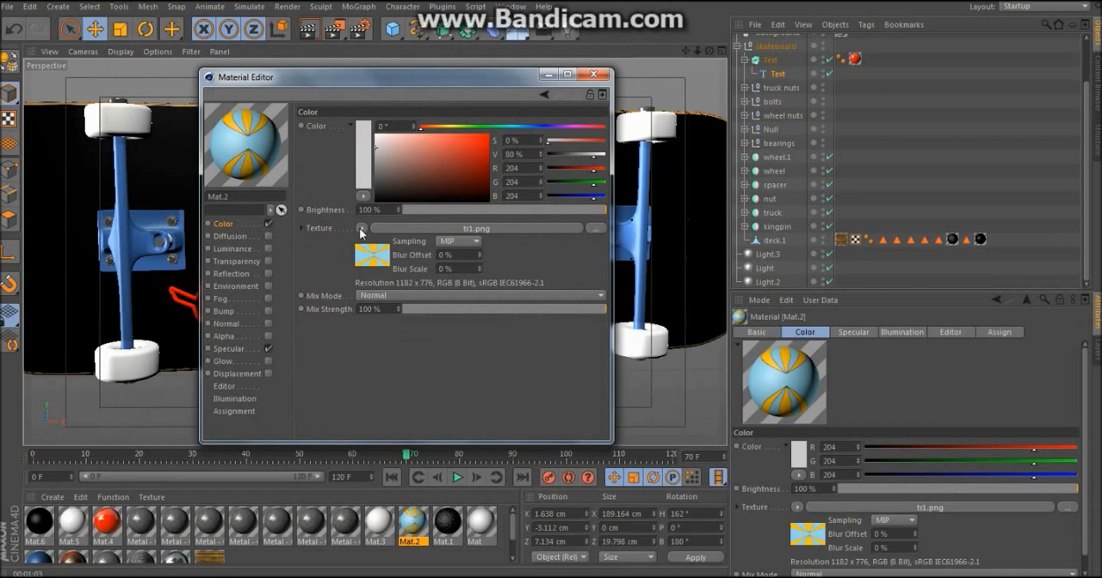
click(360, 229)
click(395, 225)
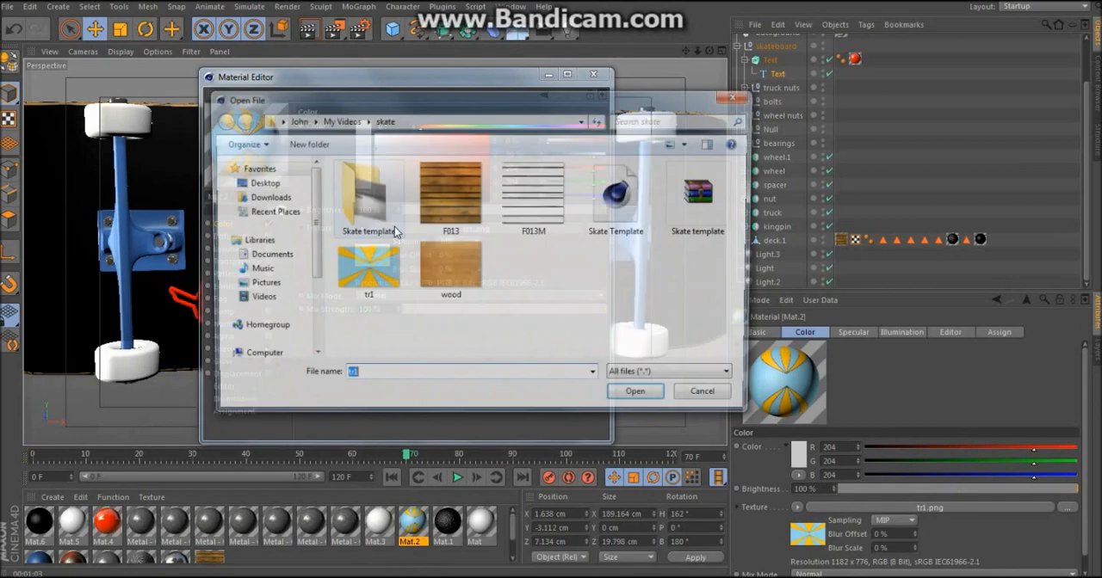
click(437, 267)
click(646, 400)
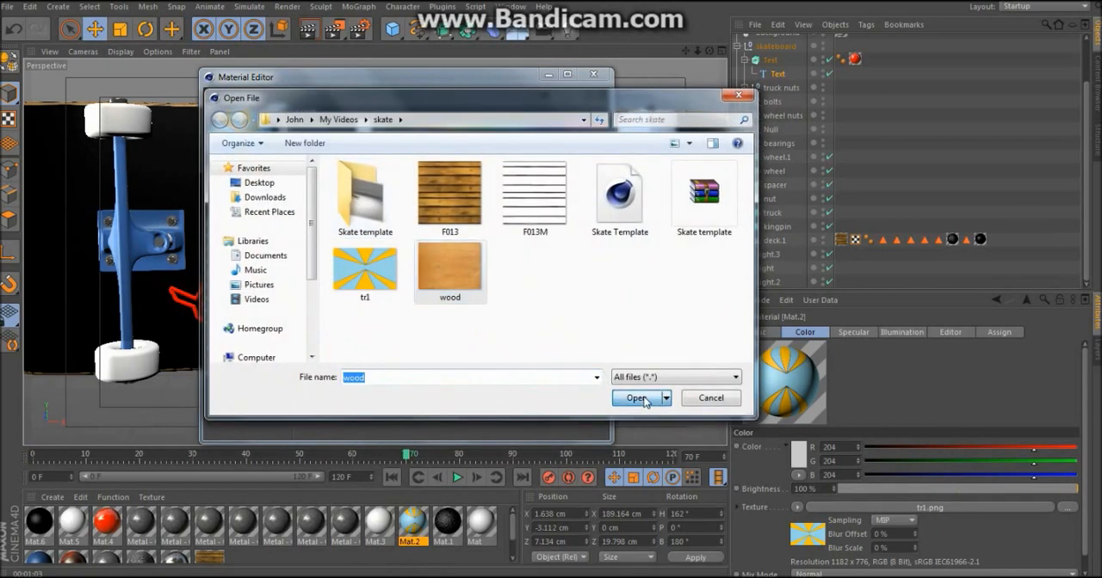
click(564, 336)
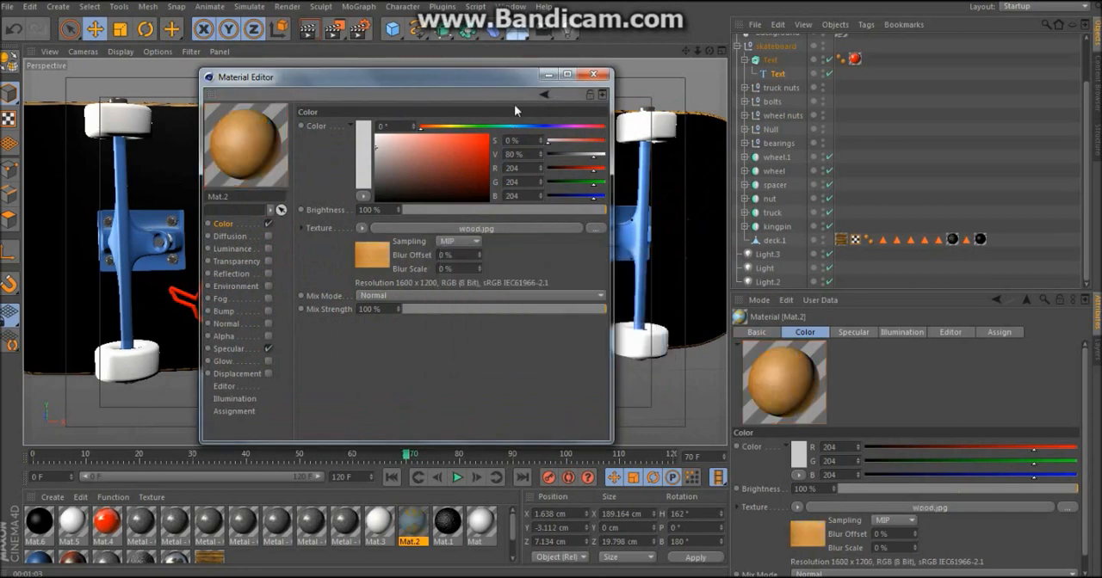
click(591, 77)
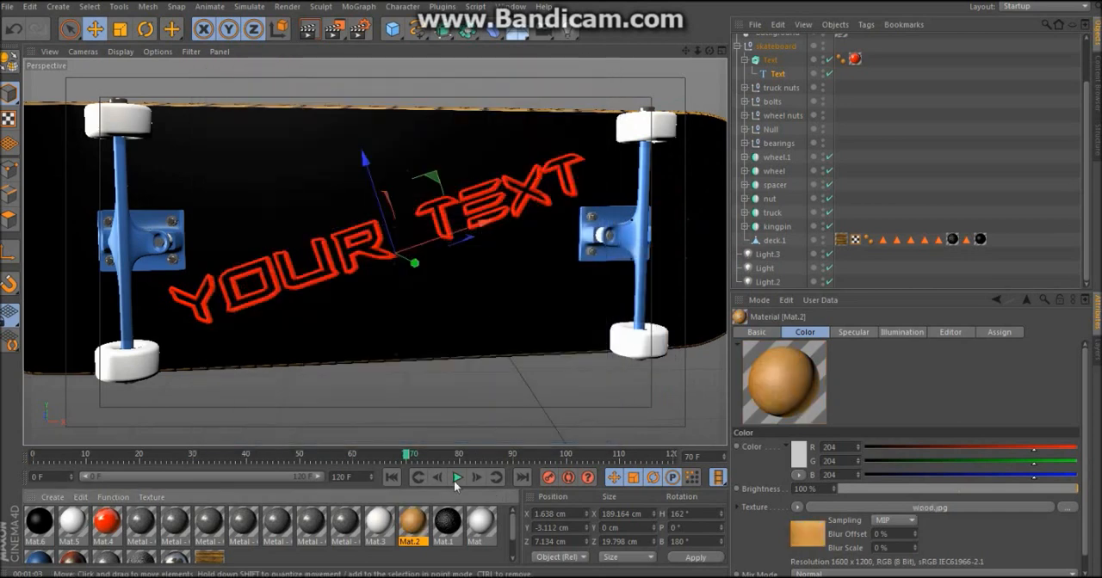
Step: Replace the deck's last black texture with Mat.2, set its projection to Cubic and turn off tiling
drag(972, 256, 979, 239)
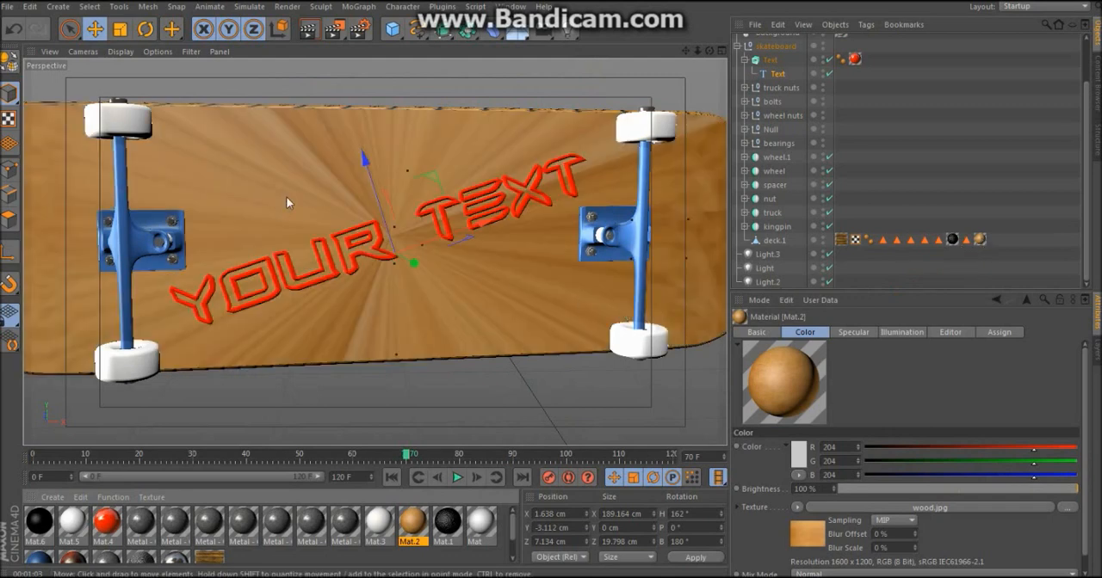
click(980, 240)
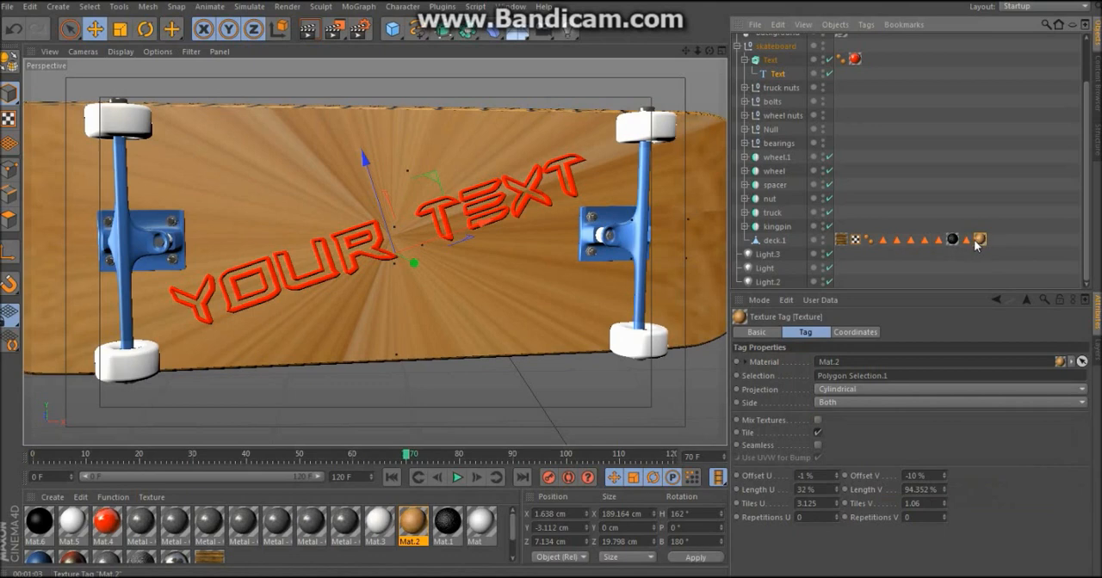
click(844, 392)
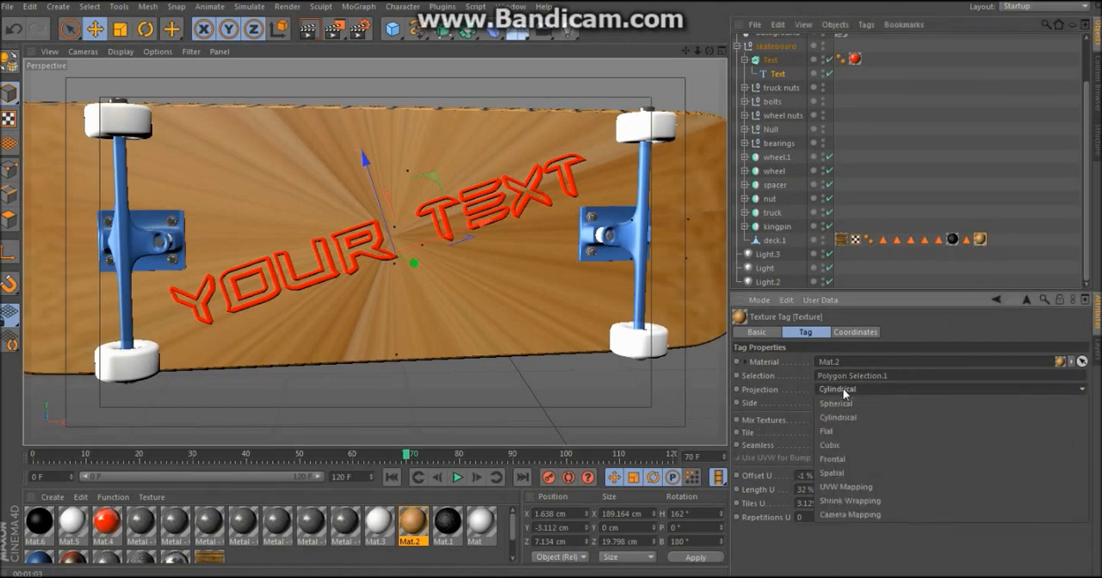
click(847, 445)
click(817, 432)
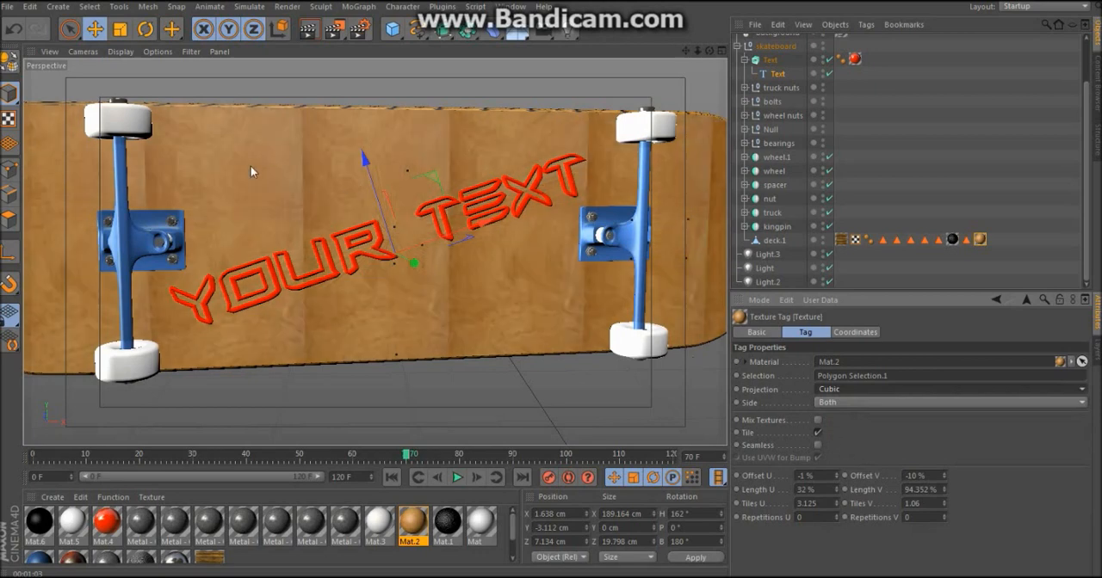
click(819, 432)
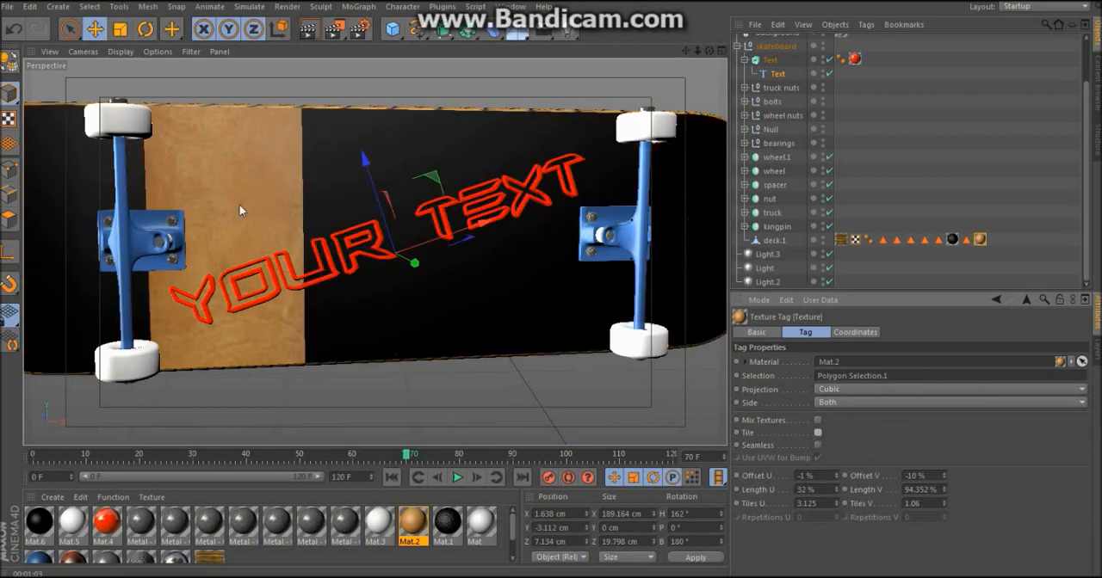
Step: Set the deck wood texture's Length U to 250 %, Offset U to -50 % and Length V to 100 %, and render the view
double_click(819, 491)
text(250)
key(Return)
double_click(800, 475)
key(BackSpace)
text(-50)
key(Return)
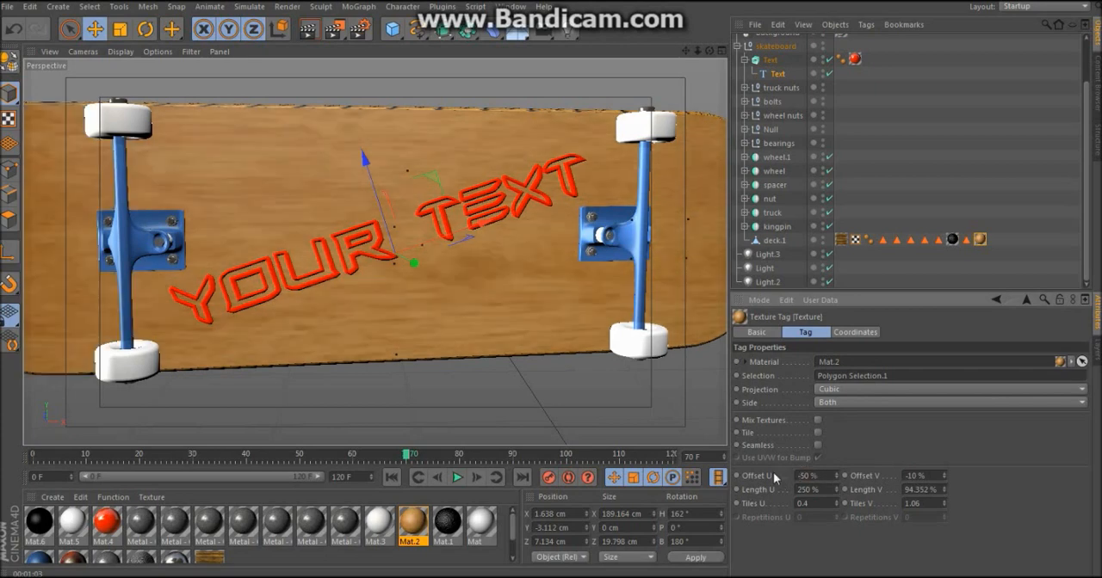
double_click(934, 489)
text(100)
key(Return)
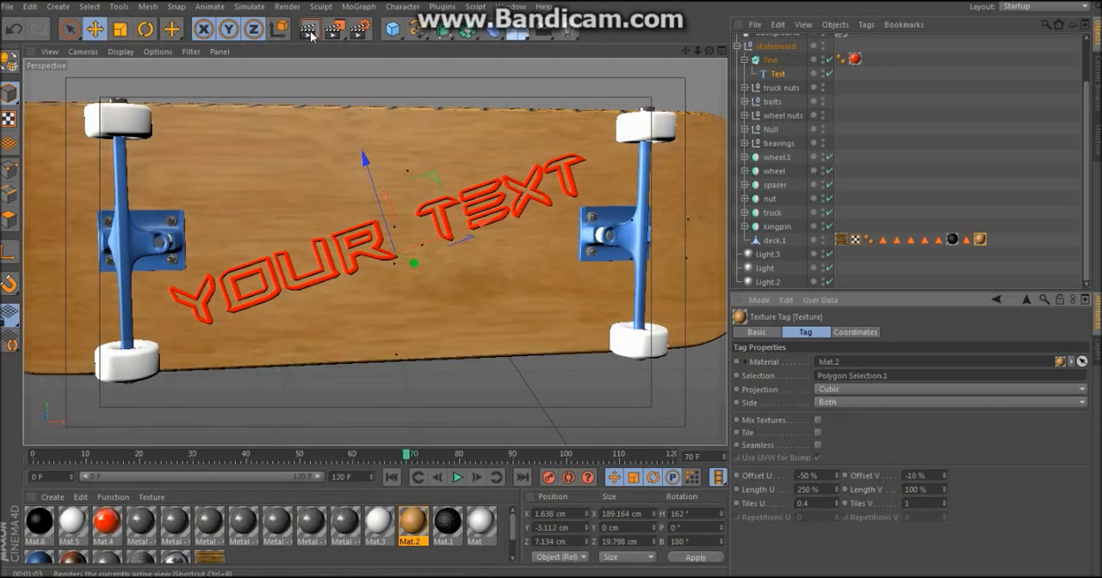
click(310, 34)
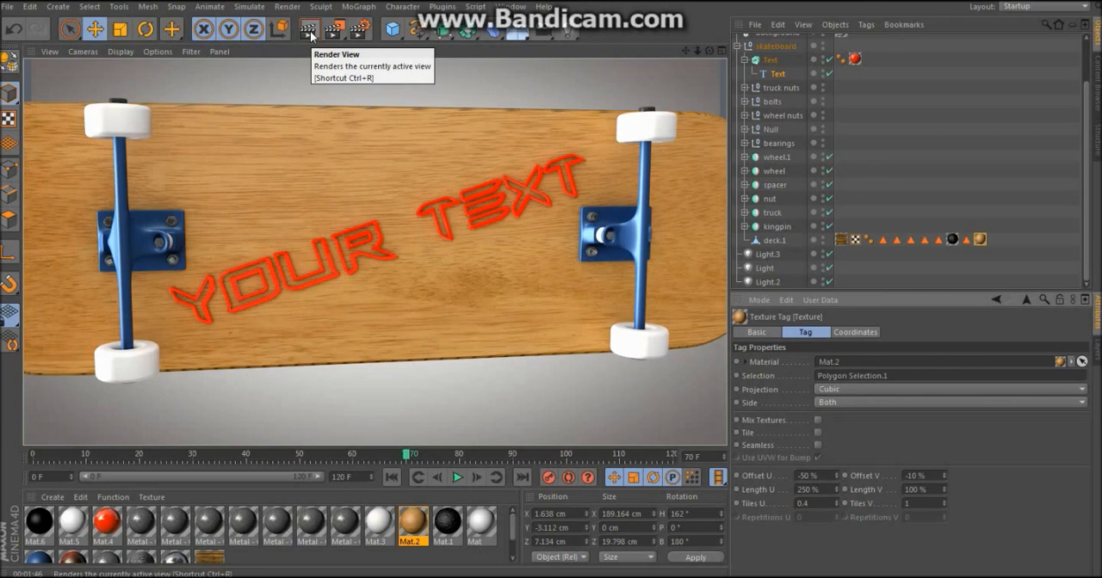
Step: Expand the truck object to view its material, and review the Save options in the render settings
click(744, 213)
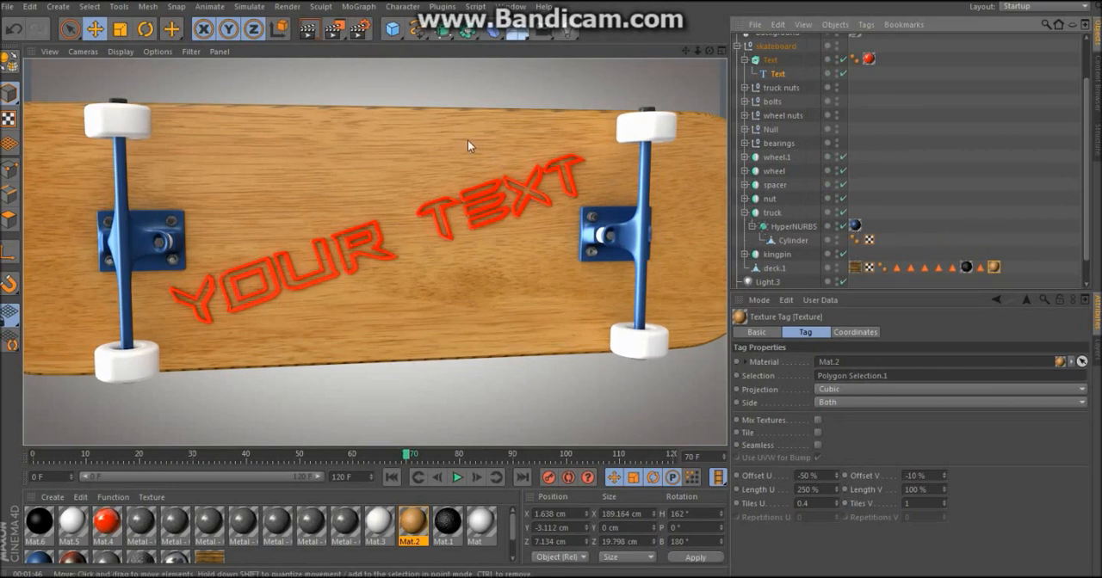
click(358, 28)
click(109, 55)
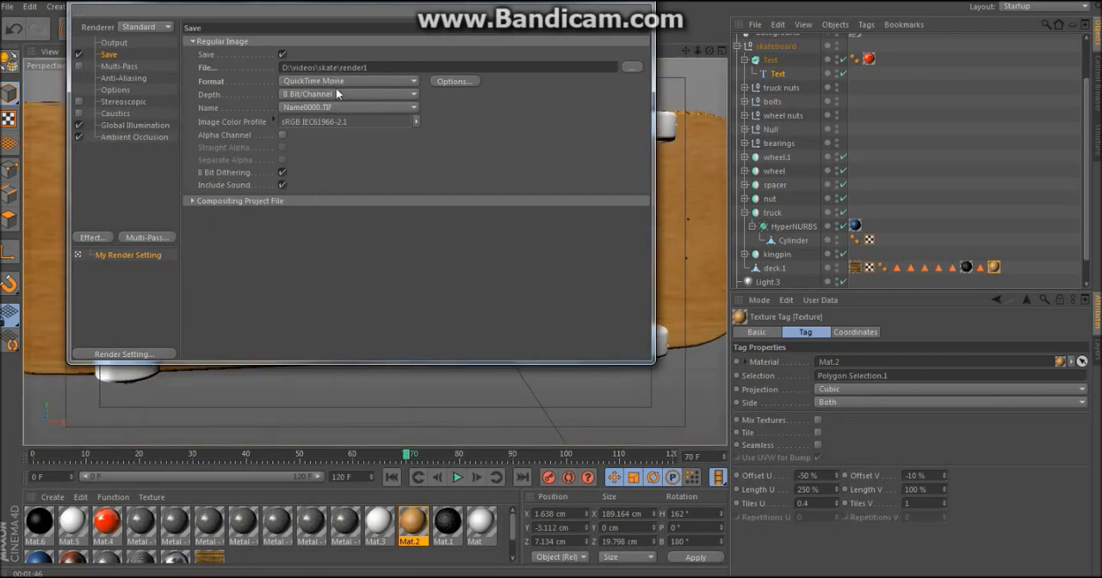
click(638, 5)
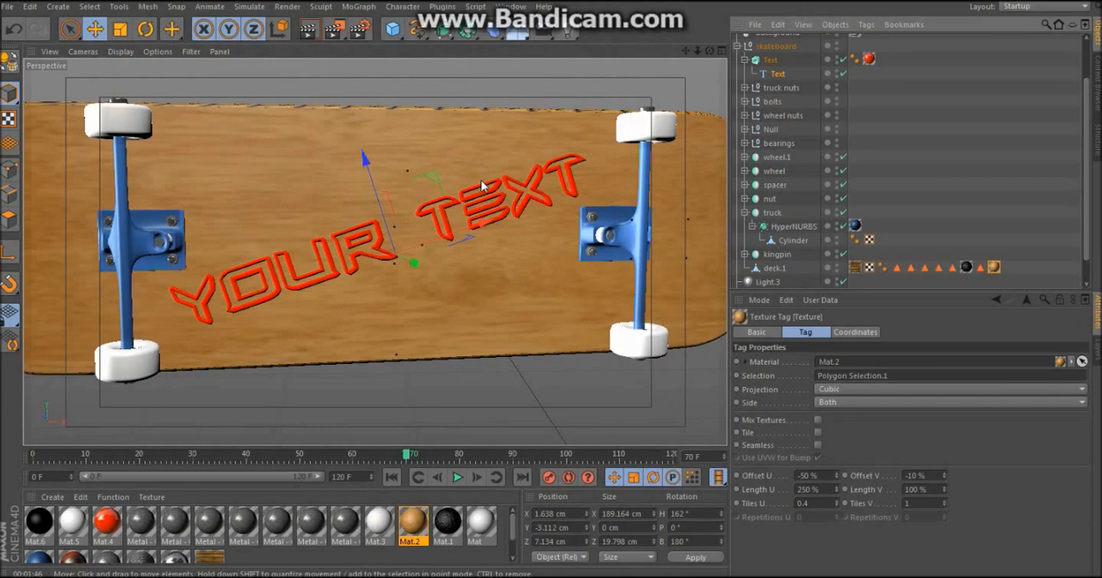